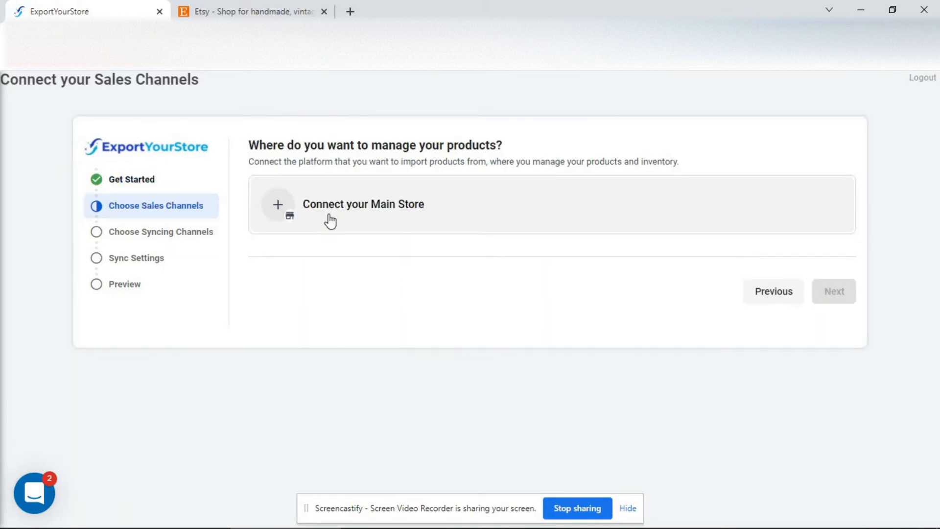
Step: Choose Shopify as the main store platform and enter the store's URL with the nickname MyShopifyStore
{"action": "left_click", "coordinate": [329, 218]}
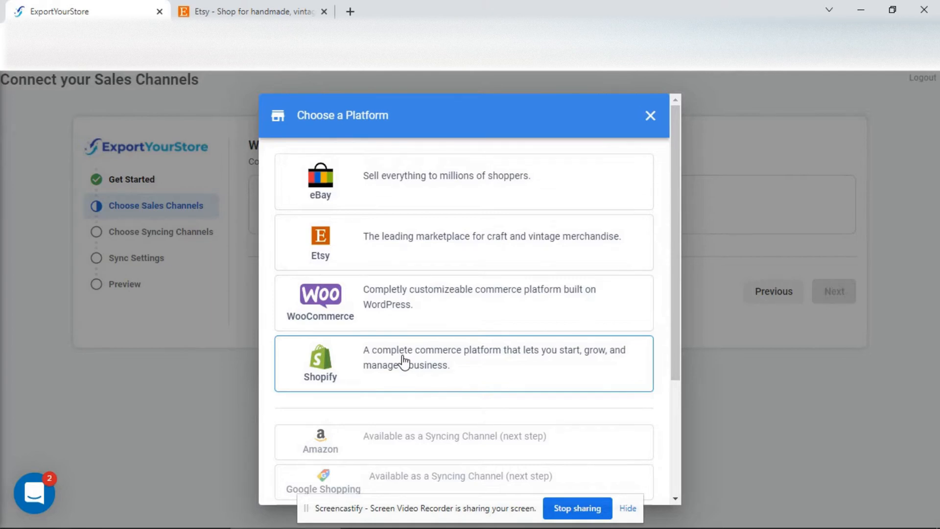
{"action": "left_click", "coordinate": [403, 362]}
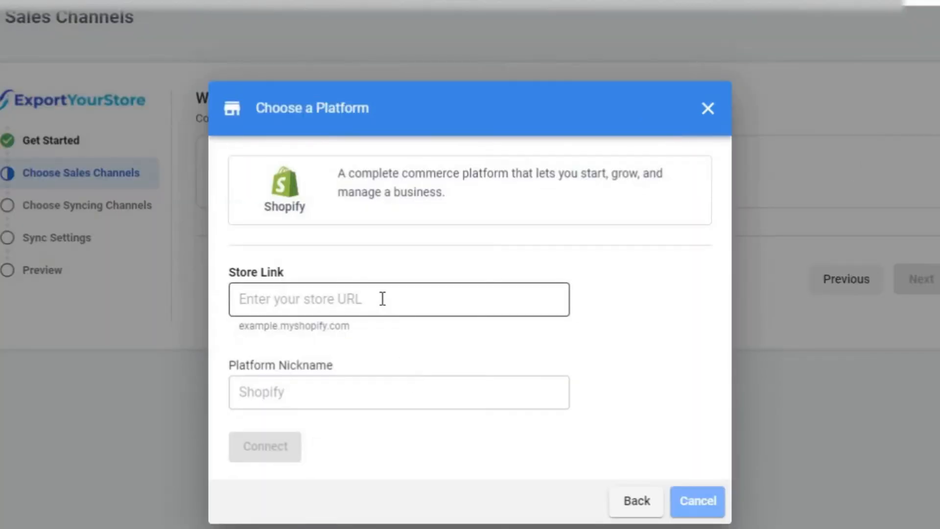
{"action": "left_click", "coordinate": [382, 299]}
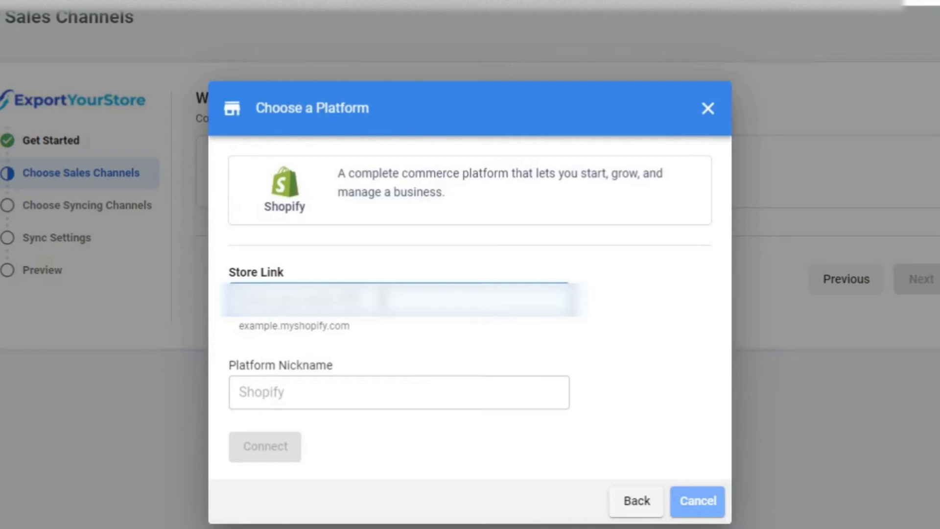
{"action": "key", "text": "ctrl+v"}
{"action": "left_click", "coordinate": [336, 406]}
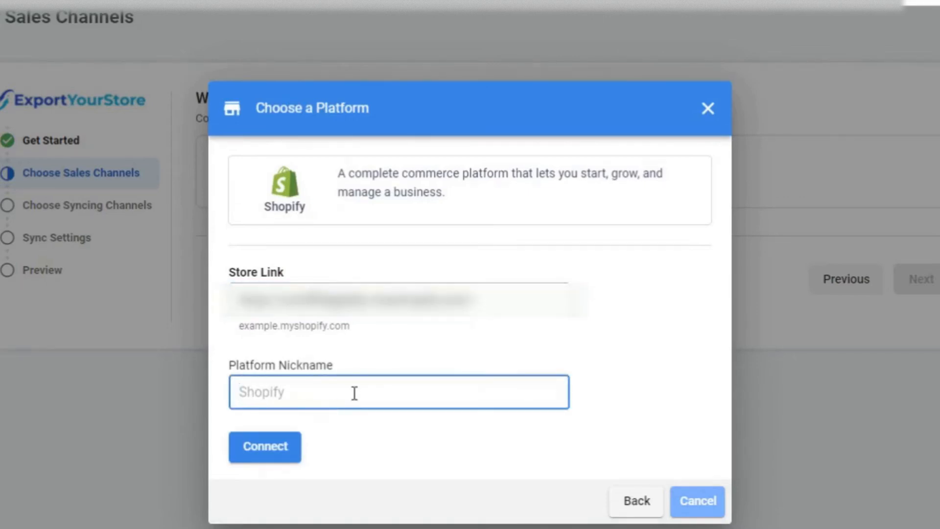
{"action": "type", "text": "MyShopify"}
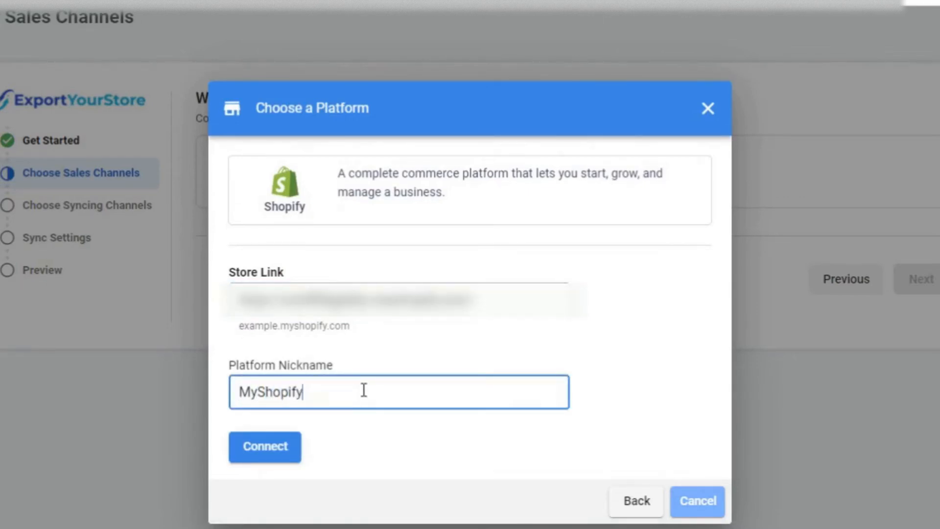
{"action": "type", "text": "Store"}
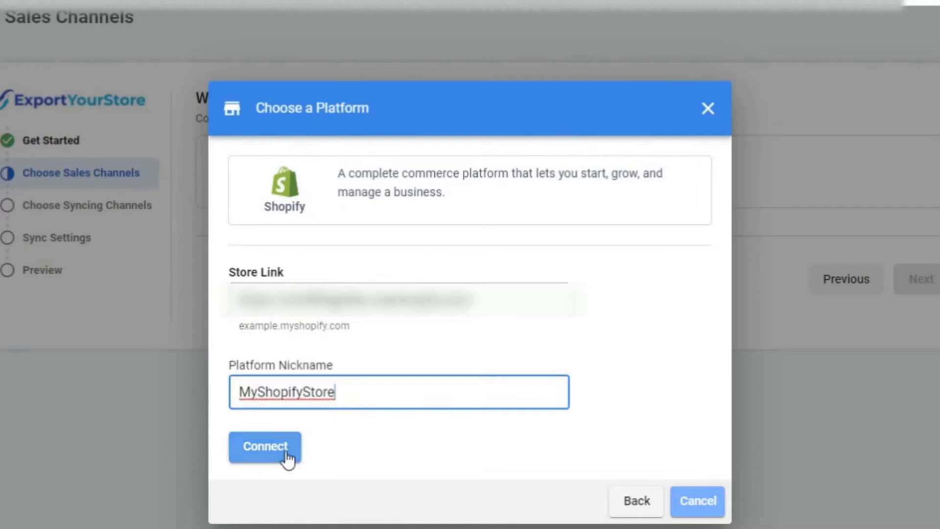
Step: Connect the Shopify store, install the unlisted ExportYourStore app on it, and proceed to the syncing channels
{"action": "left_click", "coordinate": [287, 453]}
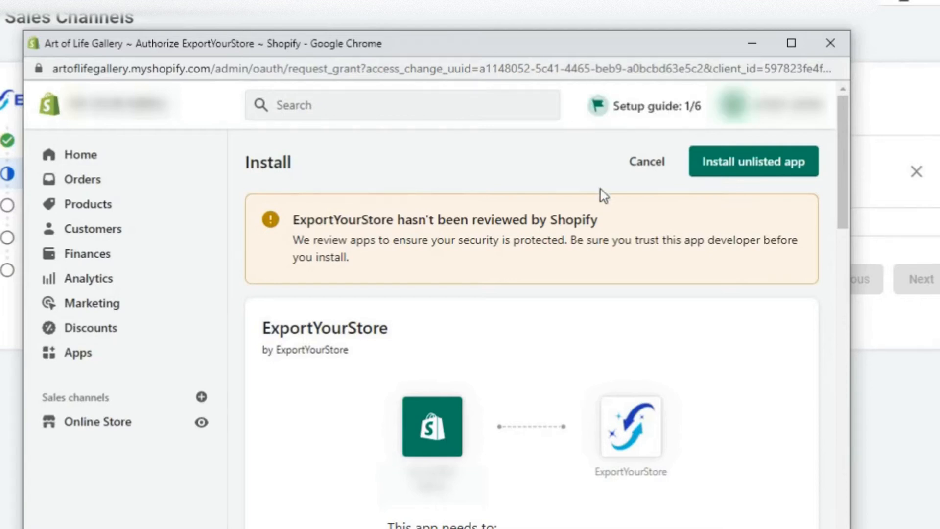
{"action": "left_click", "coordinate": [764, 169]}
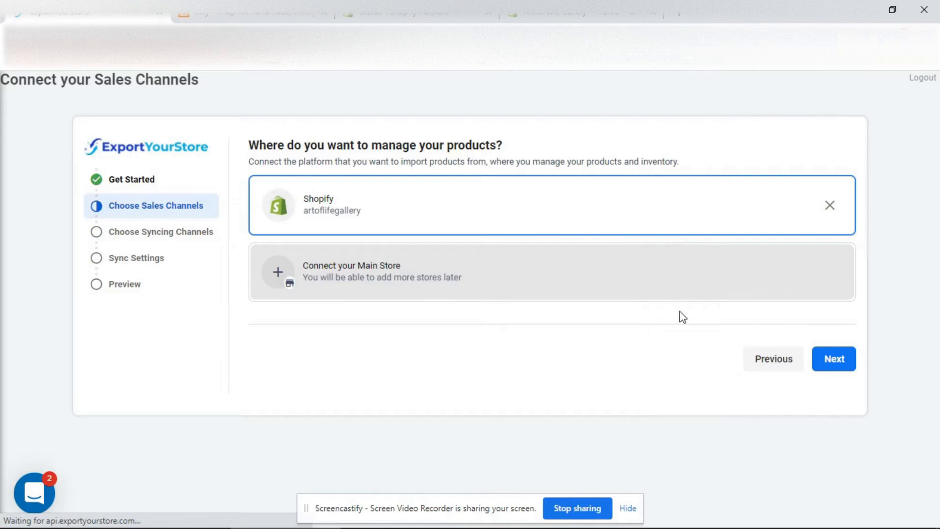
{"action": "left_click", "coordinate": [835, 360]}
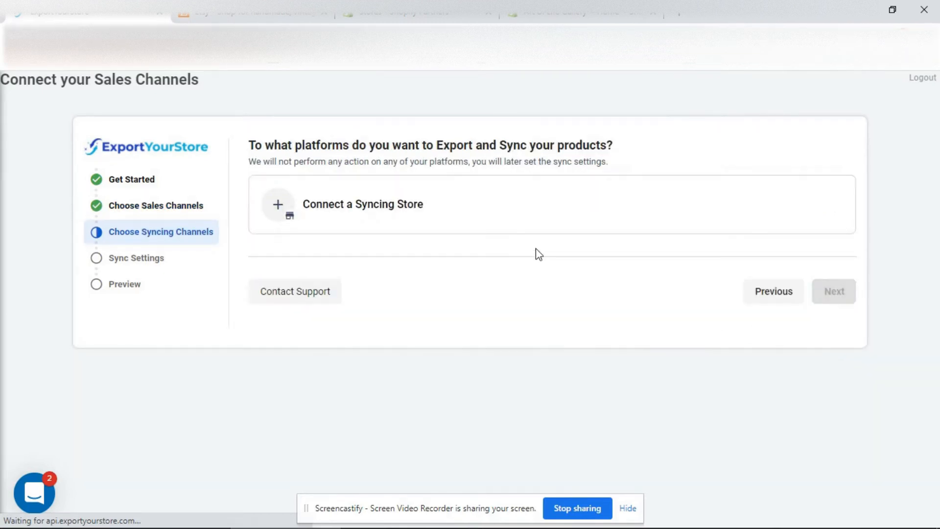
Step: Connect Etsy as the syncing store, allow ExportYourStore access to the Etsy account, and proceed to the sync settings
{"action": "left_click", "coordinate": [433, 227]}
{"action": "left_click", "coordinate": [405, 258]}
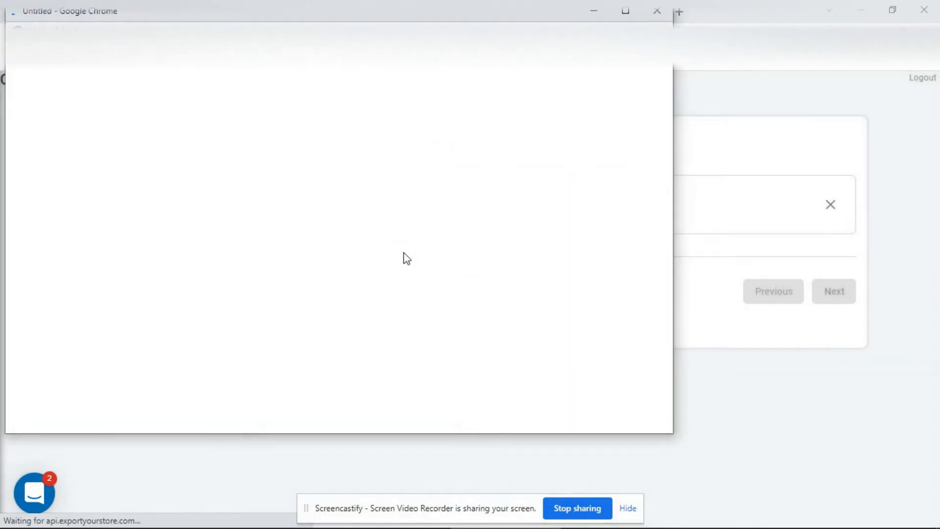
{"action": "left_click_drag", "start_coordinate": [397, 17], "coordinate": [519, 69]}
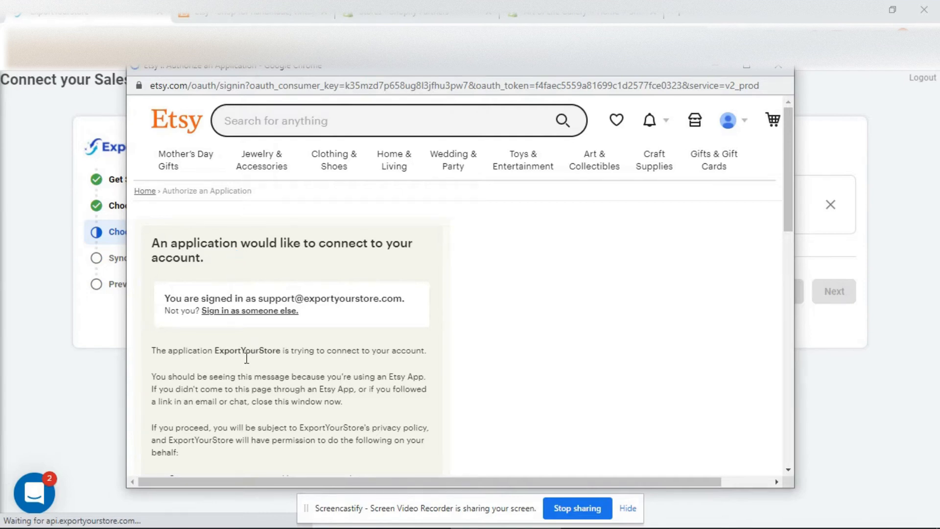
{"action": "scroll", "coordinate": [248, 376], "scroll_direction": "down", "scroll_amount": 3}
{"action": "scroll", "coordinate": [247, 376], "scroll_direction": "down", "scroll_amount": 2}
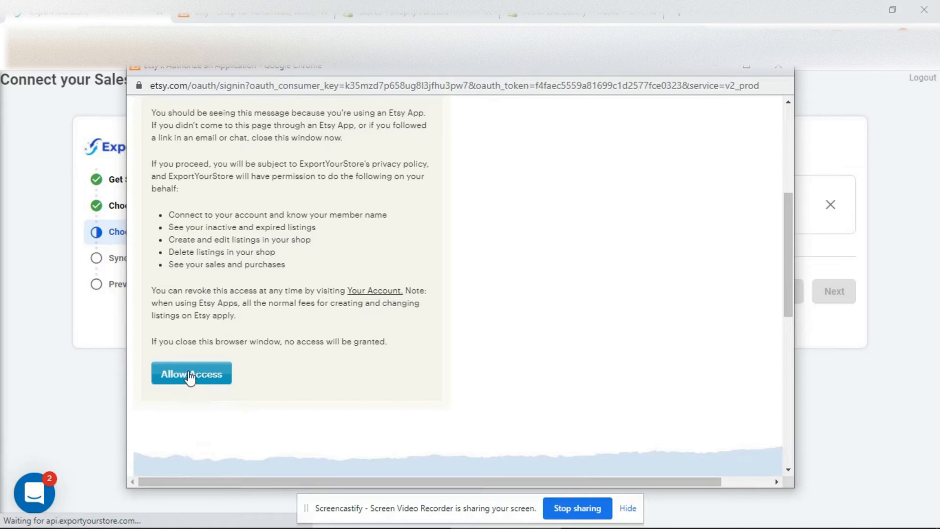
{"action": "left_click", "coordinate": [190, 376]}
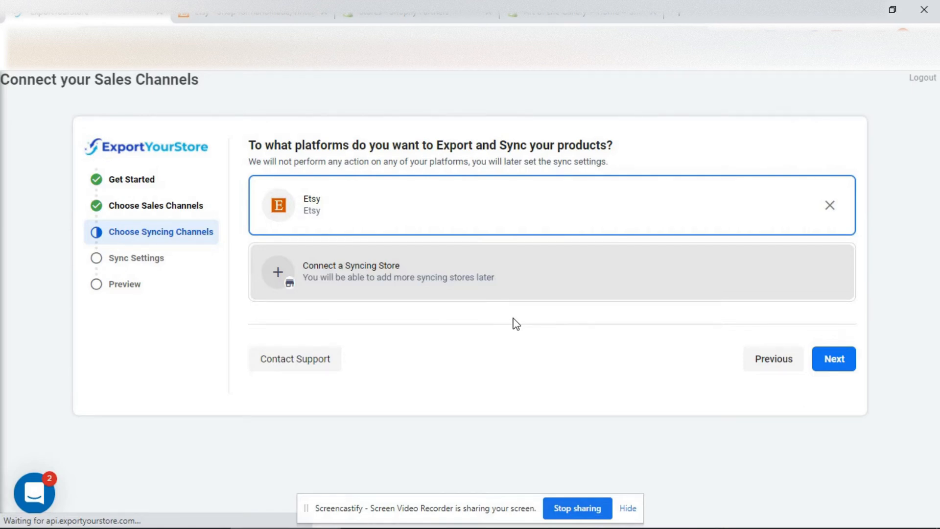
{"action": "left_click", "coordinate": [833, 359]}
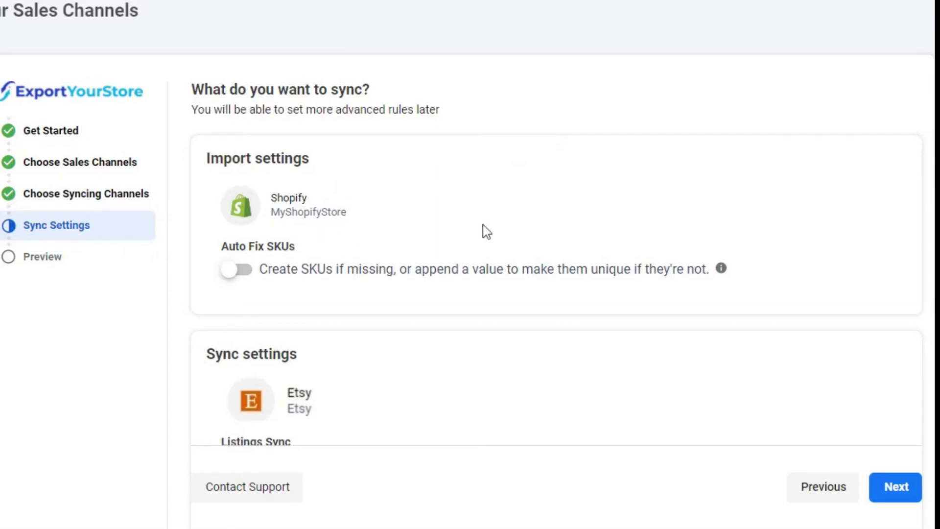
Step: Review the Shopify import and Etsy sync settings and continue with all options left off
{"action": "mouse_move", "coordinate": [722, 268]}
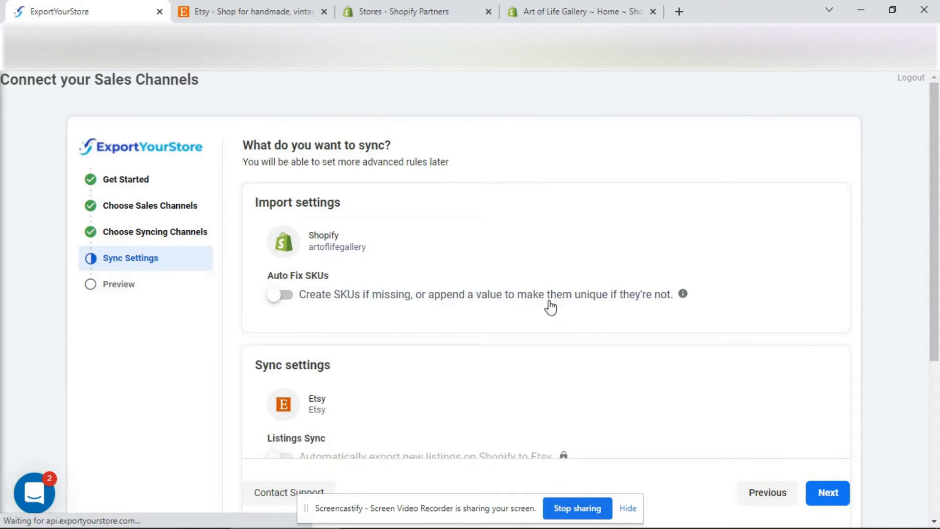
{"action": "scroll", "coordinate": [551, 308], "scroll_direction": "down", "scroll_amount": 4}
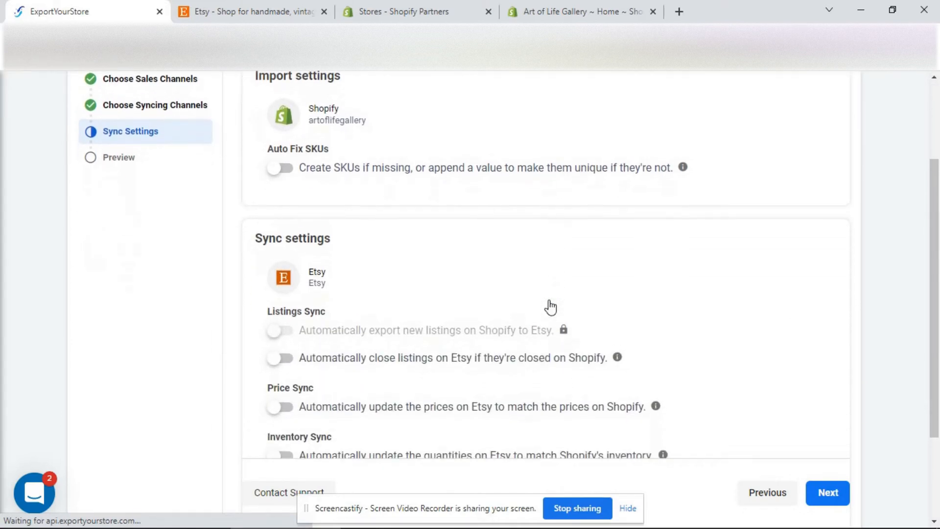
{"action": "scroll", "coordinate": [551, 307], "scroll_direction": "down", "scroll_amount": 2}
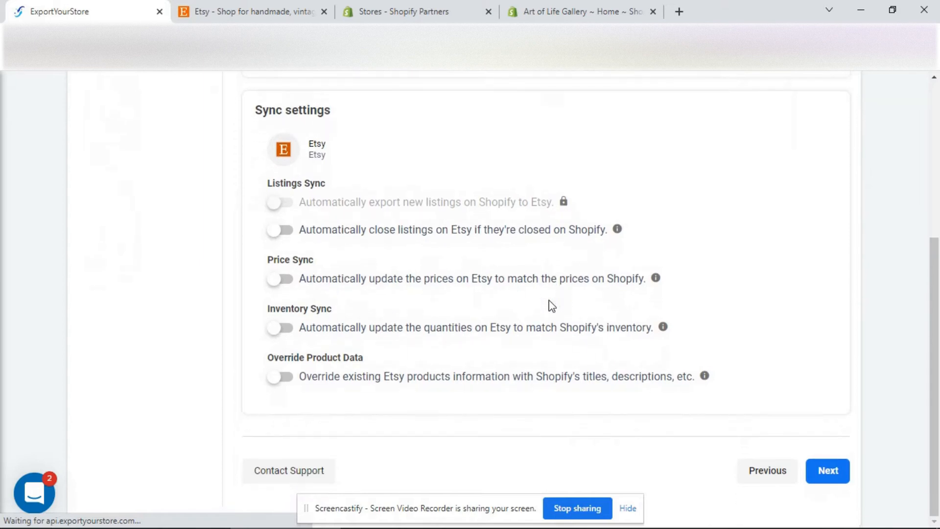
{"action": "left_click", "coordinate": [830, 474]}
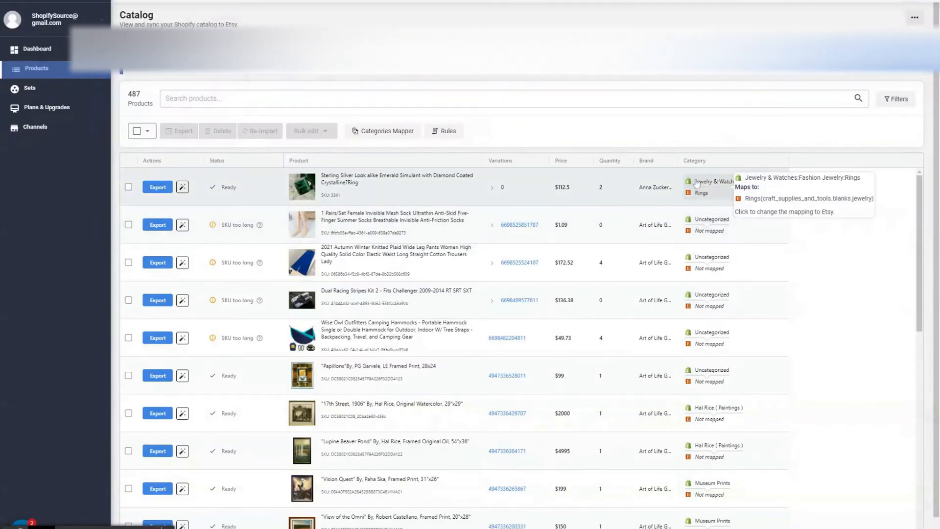
Step: Map the first product's Shopify category to the Etsy category Rings(craft_supplies_and_tools.blanks.jewelry)
{"action": "left_click", "coordinate": [709, 192]}
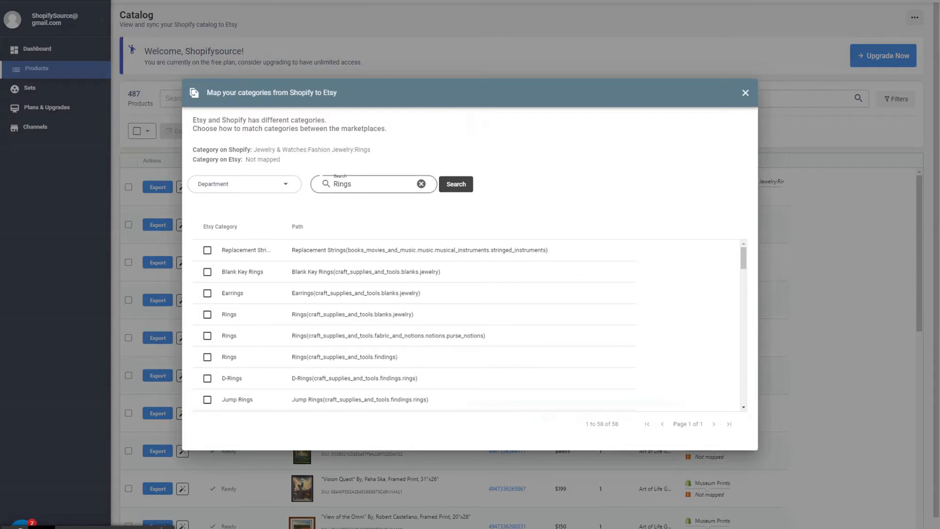
{"action": "left_click", "coordinate": [353, 185]}
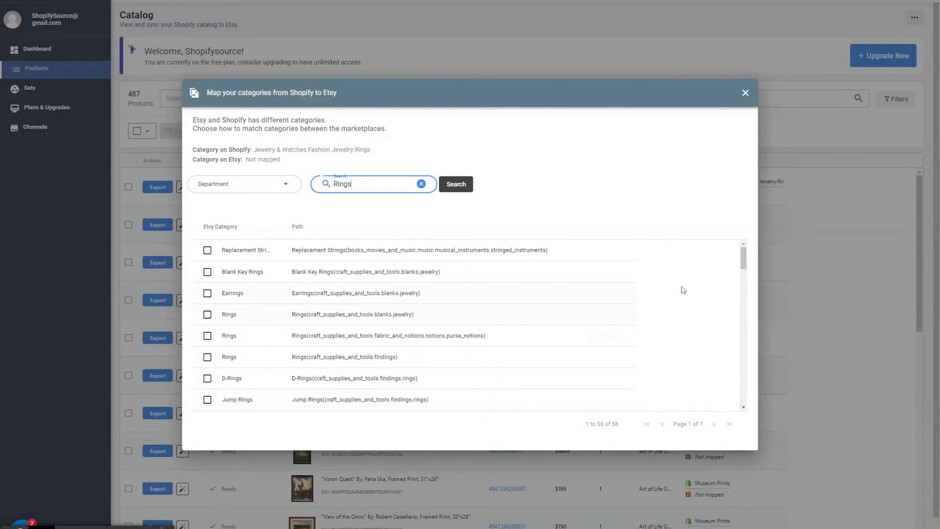
{"action": "mouse_move", "coordinate": [743, 263]}
{"action": "left_mouse_down"}
{"action": "mouse_move", "coordinate": [743, 290]}
{"action": "mouse_move", "coordinate": [742, 254]}
{"action": "left_mouse_up"}
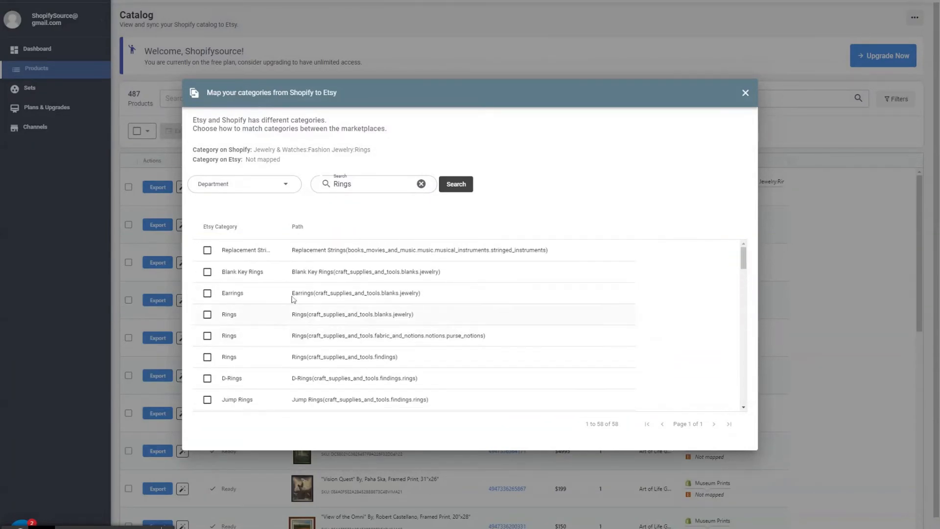
{"action": "left_click", "coordinate": [210, 317]}
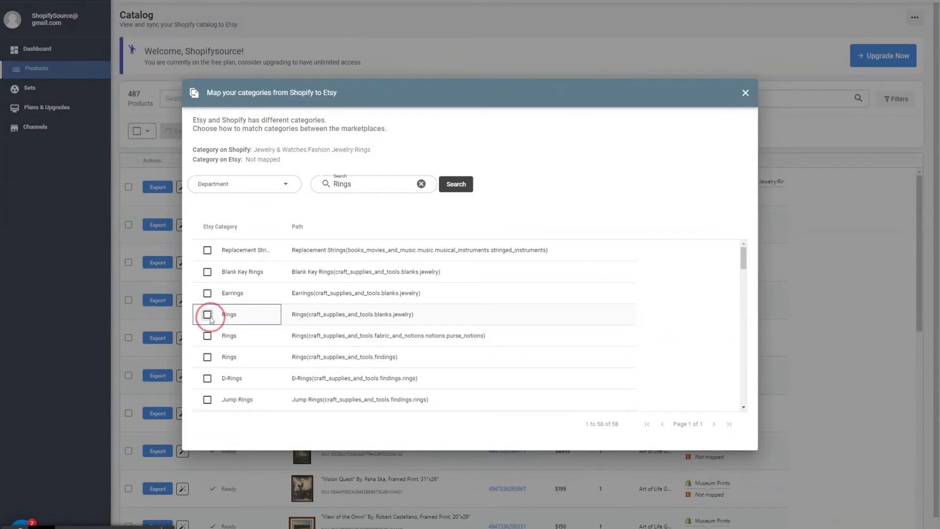
{"action": "left_click", "coordinate": [210, 318]}
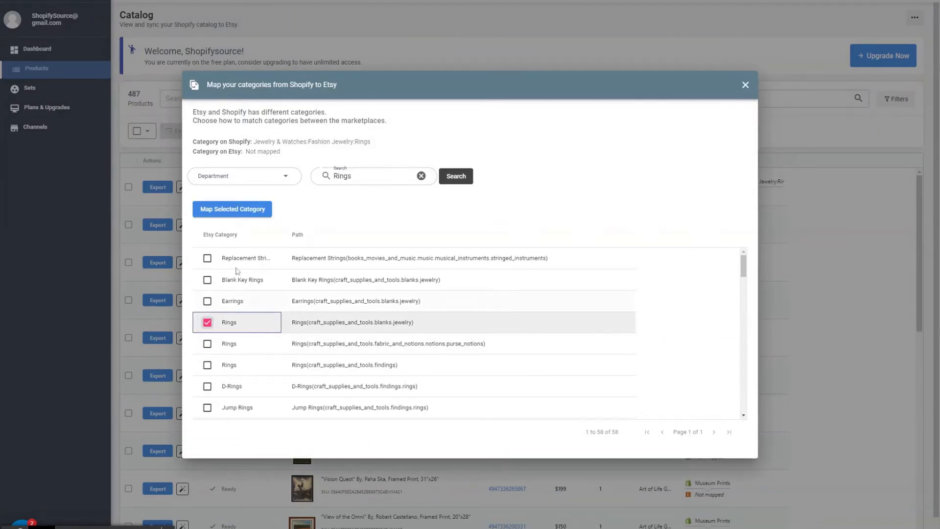
{"action": "left_click", "coordinate": [232, 212]}
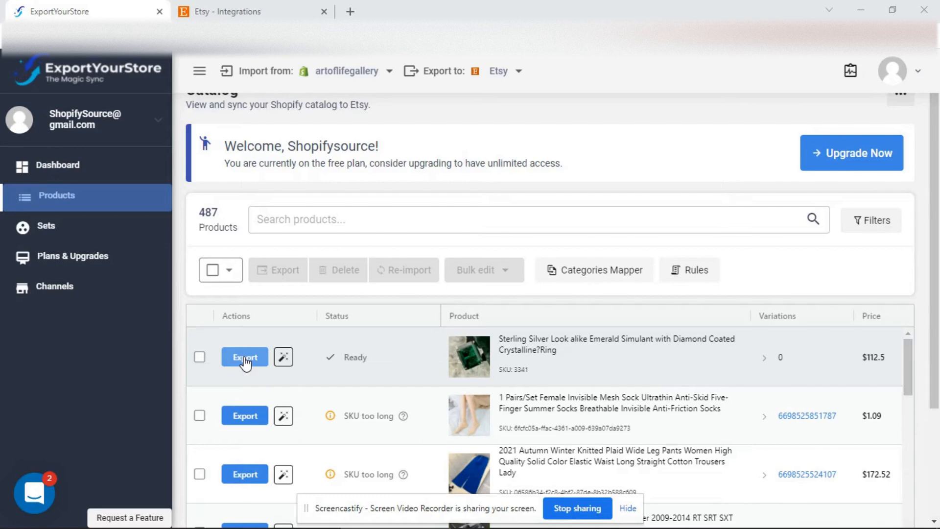
Step: Start exporting the Sterling Silver emerald simulant ring and check for an available Etsy shipping profile
{"action": "left_click", "coordinate": [245, 358]}
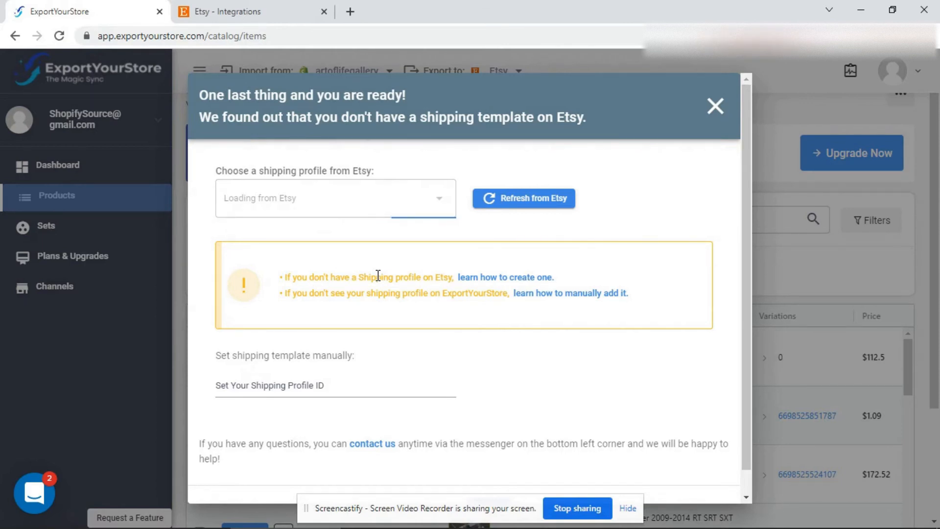
{"action": "left_click", "coordinate": [375, 201]}
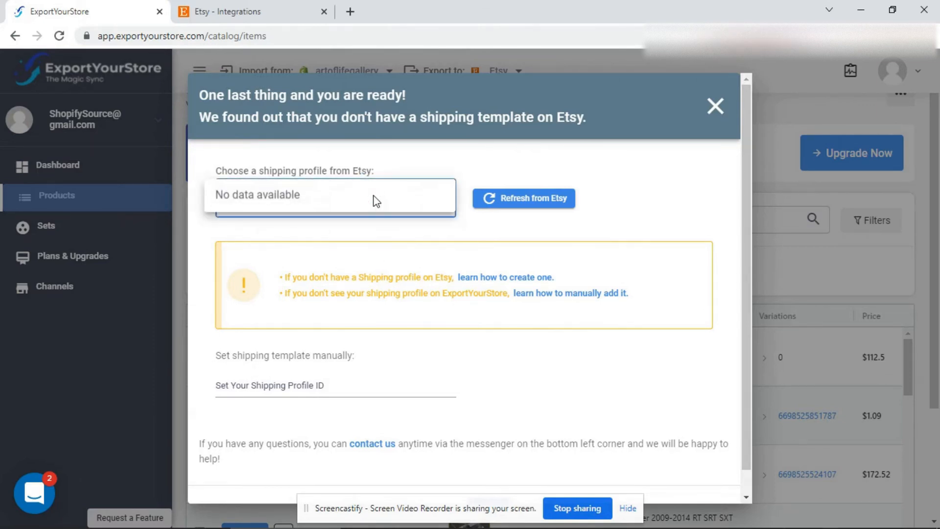
{"action": "left_click", "coordinate": [400, 164]}
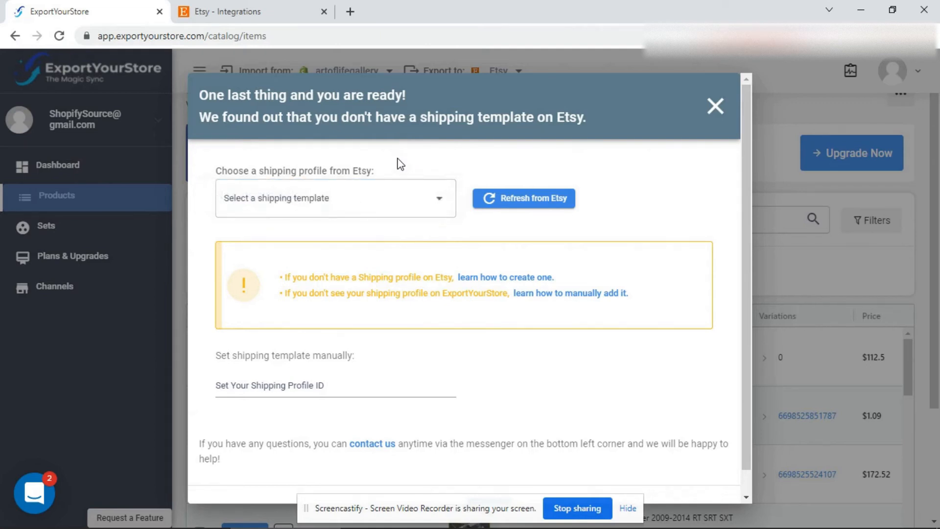
{"action": "left_click_drag", "start_coordinate": [293, 277], "coordinate": [330, 277]}
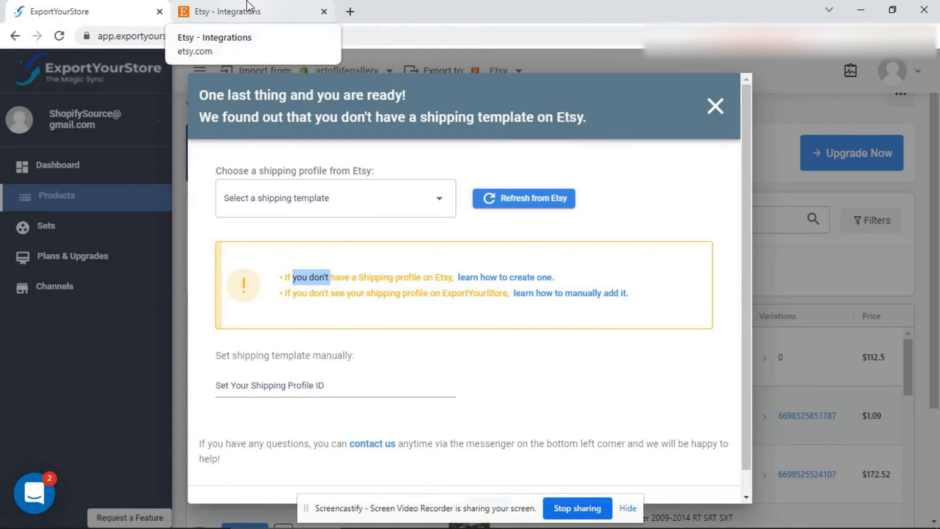
Step: Switch to the Etsy Shop Manager and start creating a shipping profile in the shipping settings
{"action": "left_click", "coordinate": [247, 7]}
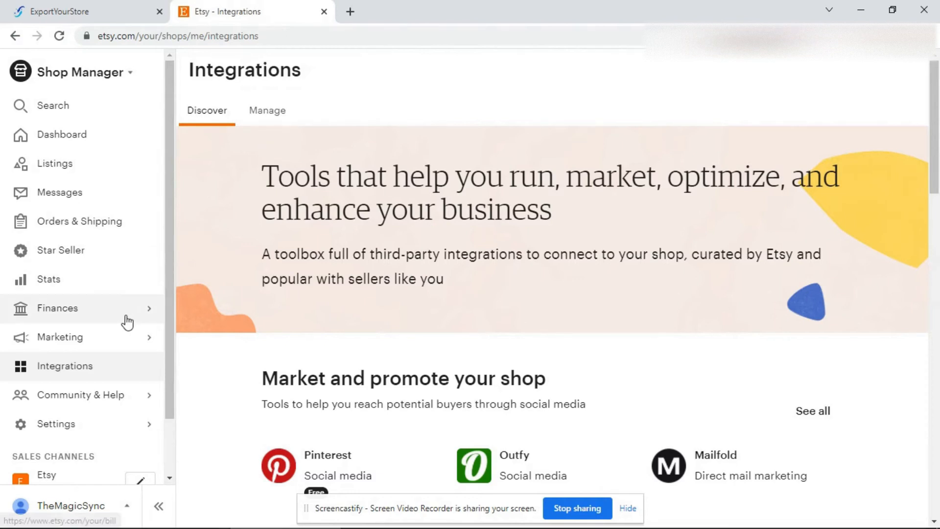
{"action": "left_click", "coordinate": [100, 424]}
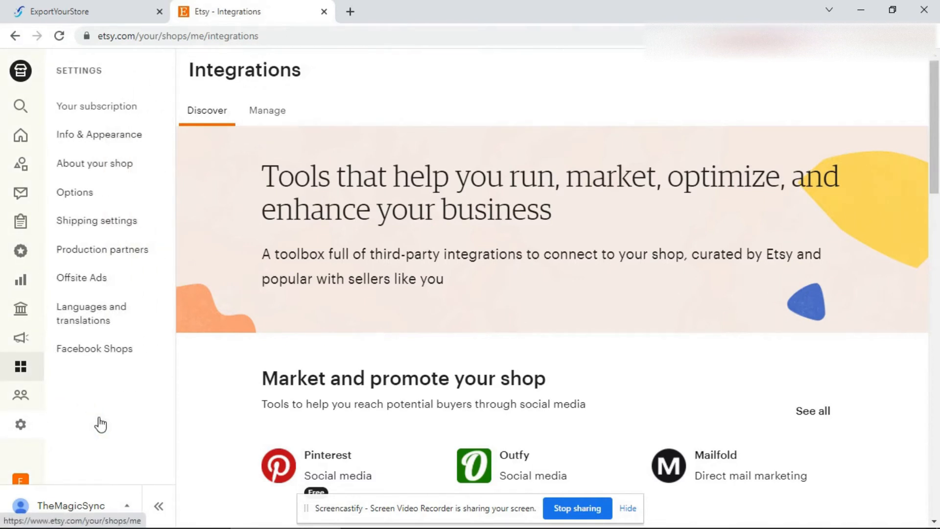
{"action": "left_click", "coordinate": [135, 226]}
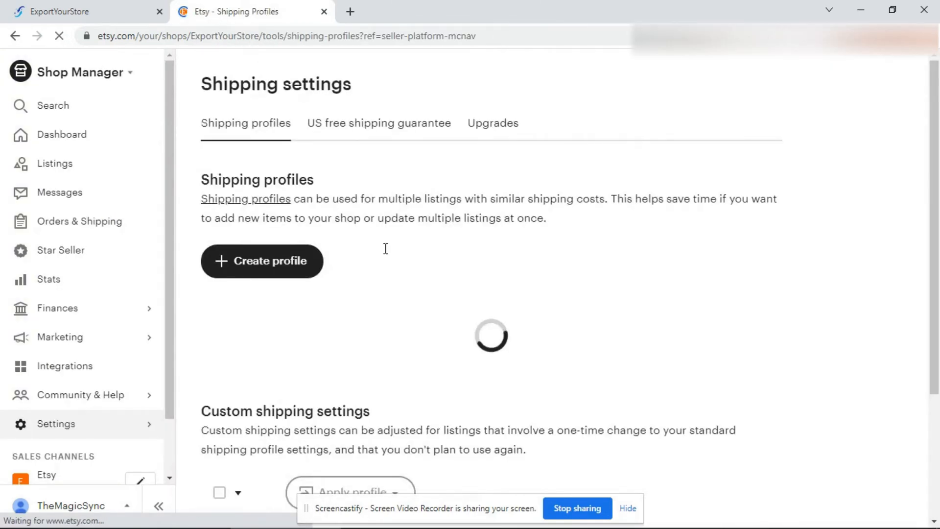
{"action": "left_click", "coordinate": [272, 272]}
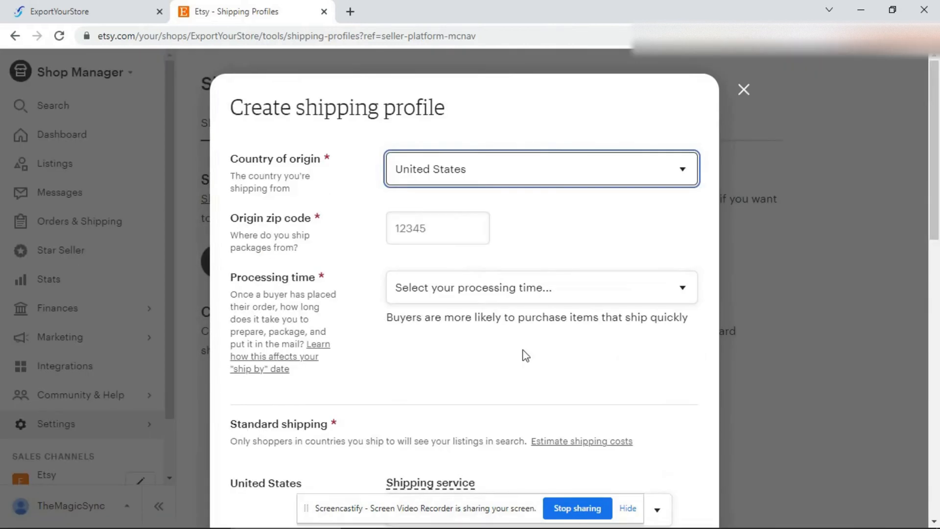
Step: Enter the origin zip code and set the processing time to 1-3 business days for the new shipping profile
{"action": "left_click", "coordinate": [416, 230]}
{"action": "left_click", "coordinate": [427, 228]}
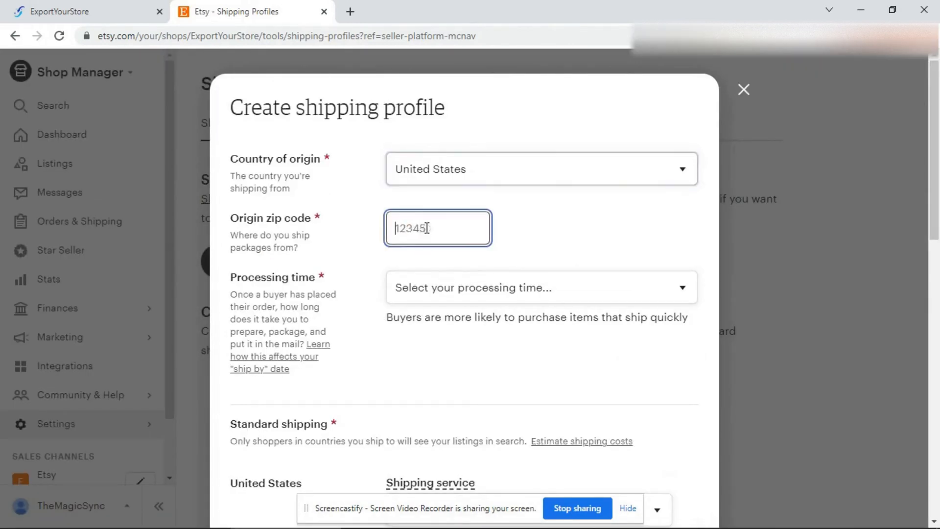
{"action": "type", "text": "12345"}
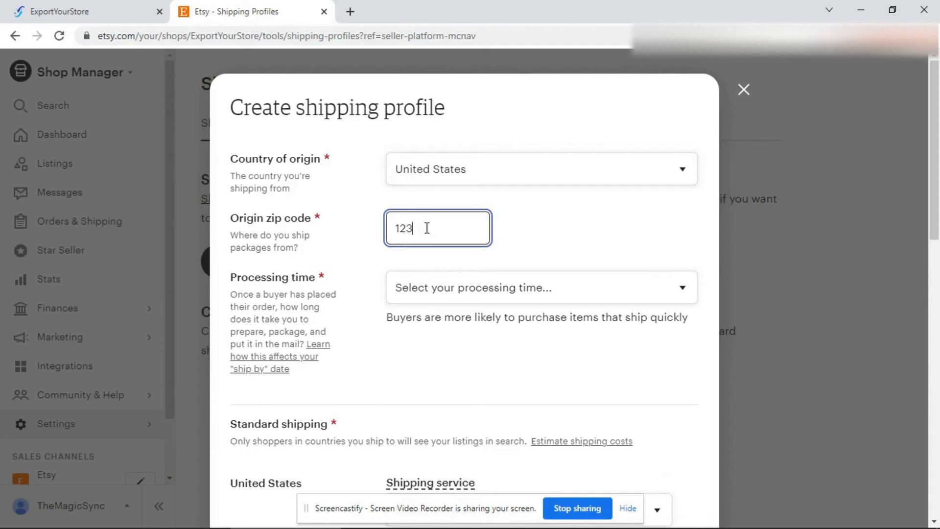
{"action": "left_click", "coordinate": [489, 287]}
{"action": "left_click", "coordinate": [431, 353]}
{"action": "scroll", "coordinate": [433, 355], "scroll_direction": "down", "scroll_amount": 5}
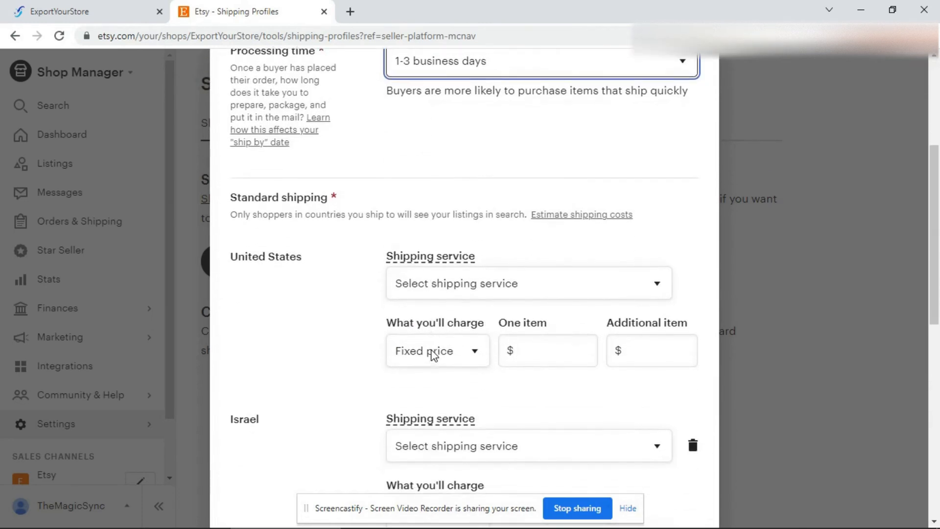
Step: Choose USPS First-Class Mail as the United States shipping service, name the profile testEtsyShipping and save it
{"action": "scroll", "coordinate": [434, 355], "scroll_direction": "down", "scroll_amount": 1}
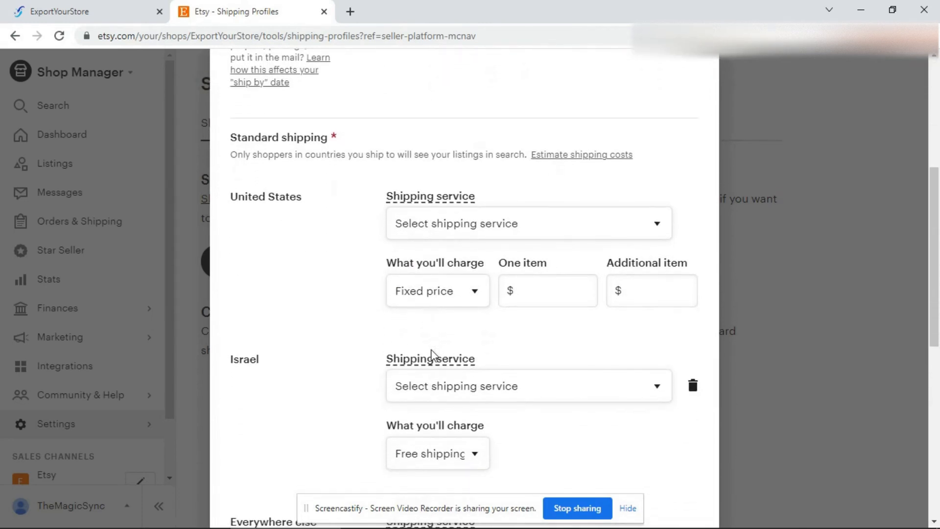
{"action": "left_click", "coordinate": [485, 218]}
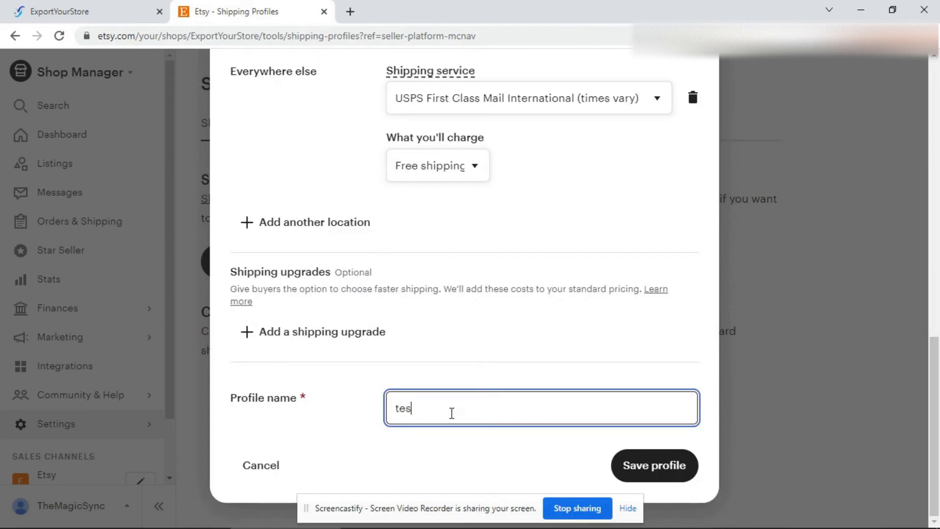
{"action": "type", "text": "tEtsyShipping"}
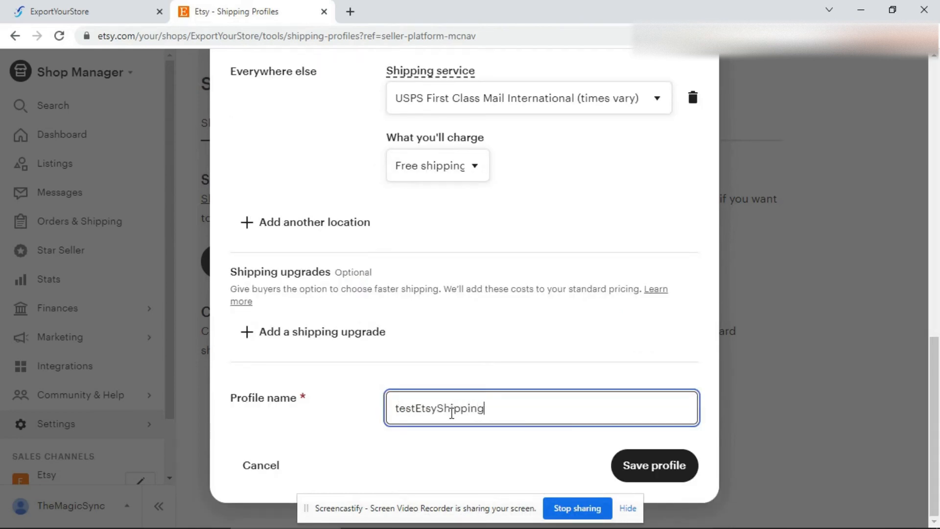
{"action": "left_click", "coordinate": [645, 469]}
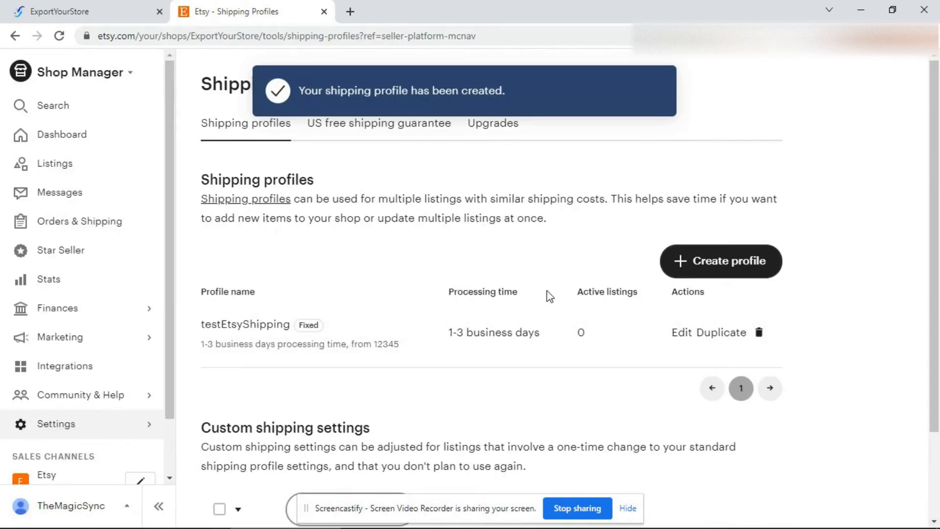
Step: Switch to ExportYourStore, refresh and save testEtsyShipping as the Etsy shipping profile, and export the Sterling Silver emerald simulant ring
{"action": "left_click", "coordinate": [53, 6]}
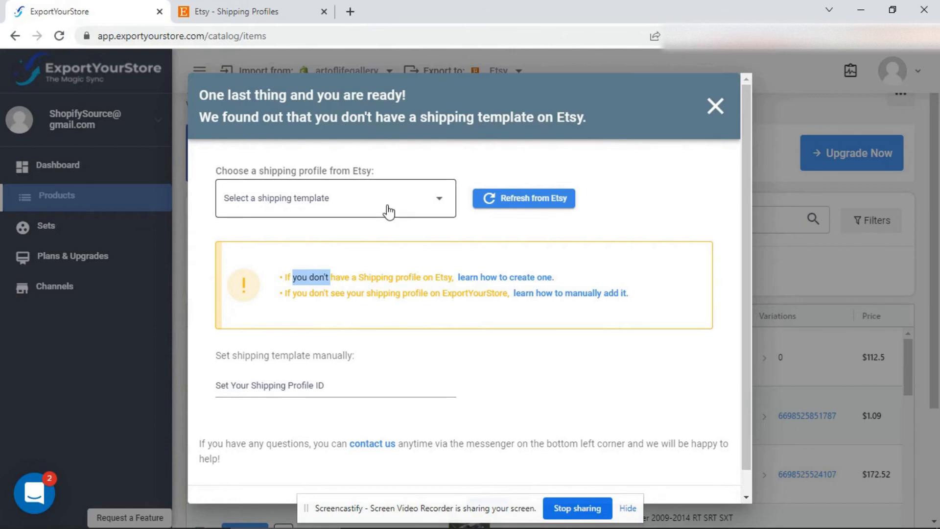
{"action": "left_click", "coordinate": [529, 202]}
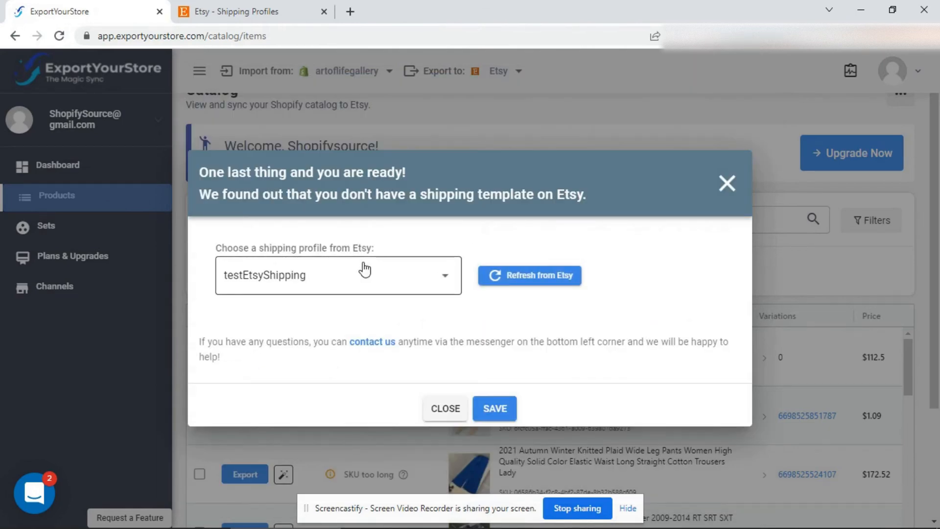
{"action": "left_click", "coordinate": [504, 417]}
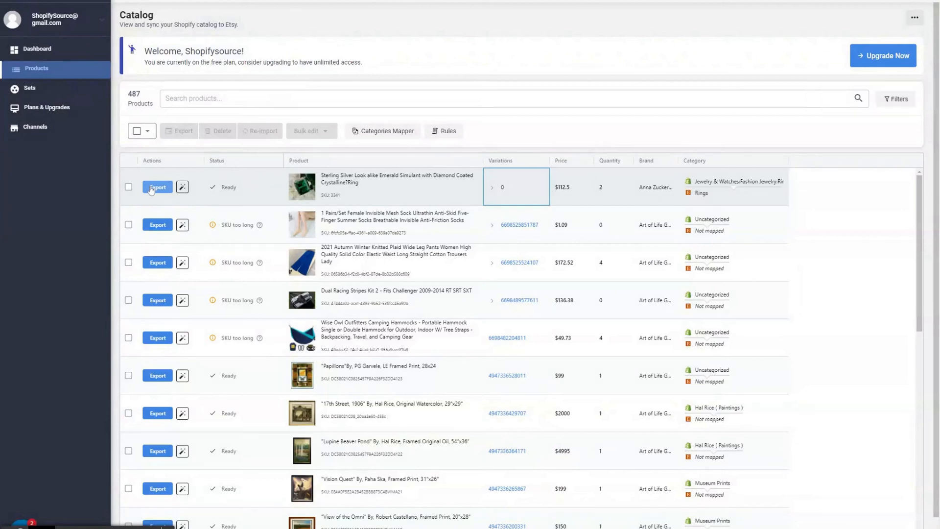
{"action": "left_click", "coordinate": [244, 357]}
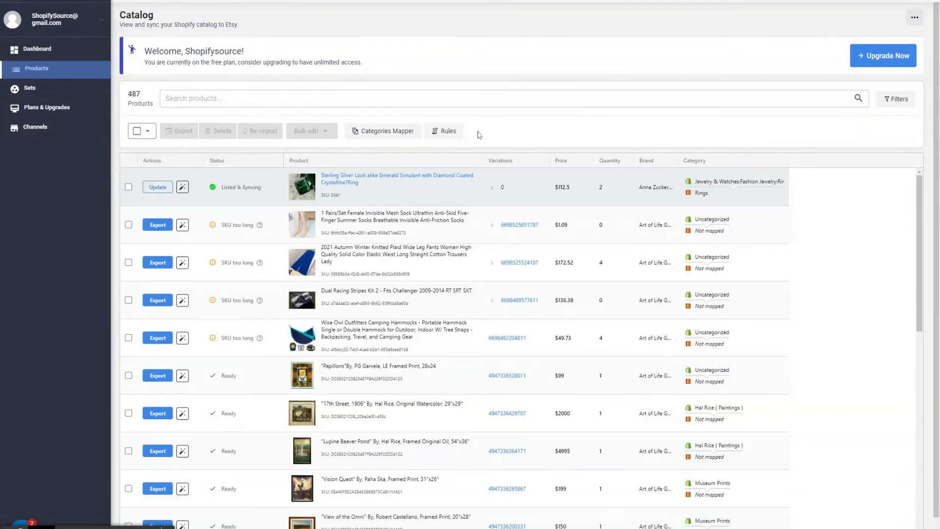
Step: Open the exported ring's Etsy listing and examine its photos and description for the product text worth keeping
{"action": "left_click", "coordinate": [359, 181]}
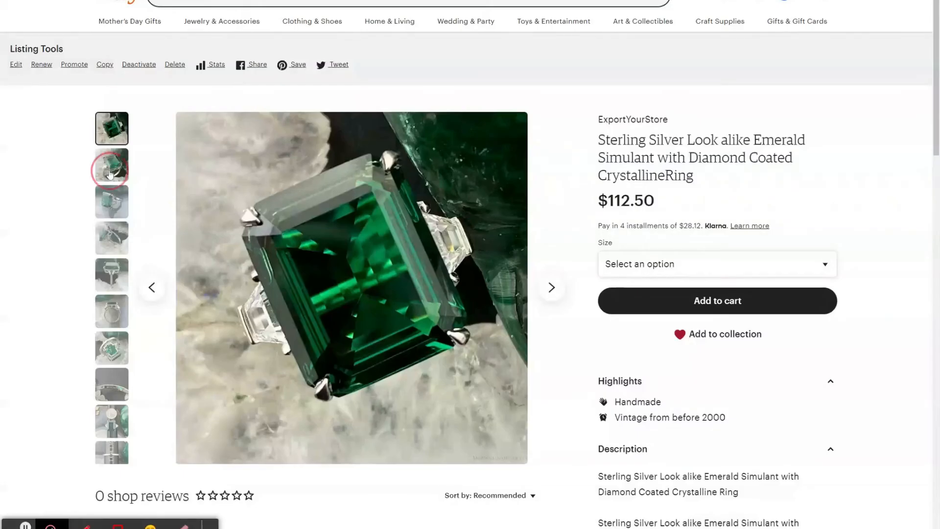
{"action": "left_click", "coordinate": [111, 204]}
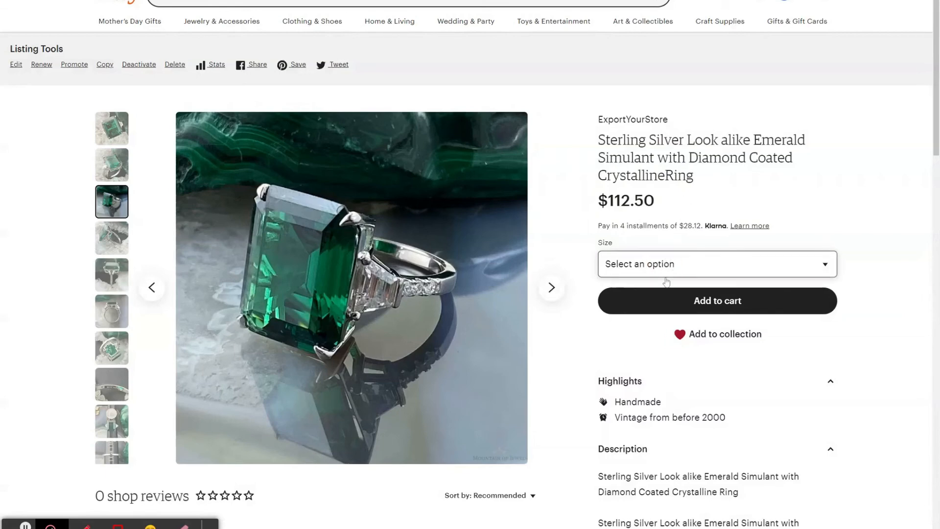
{"action": "scroll", "coordinate": [675, 268], "scroll_direction": "down", "scroll_amount": 10}
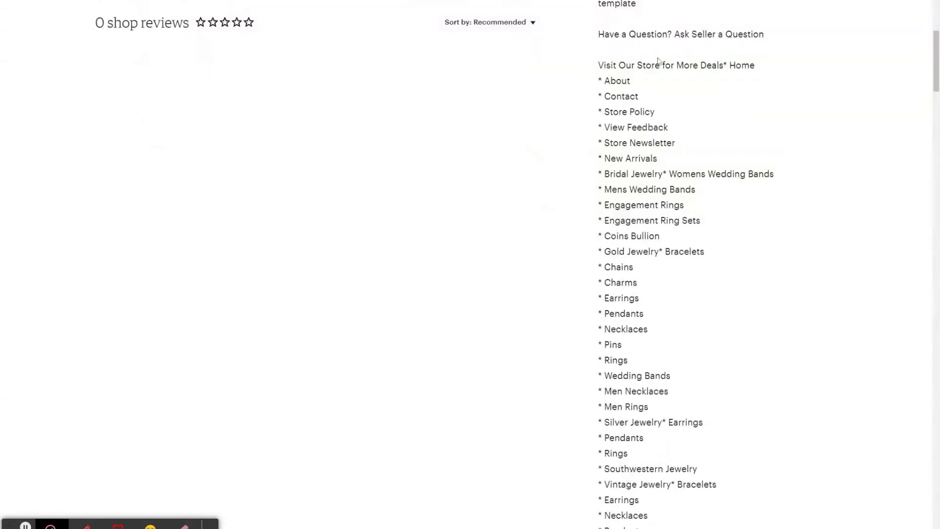
{"action": "scroll", "coordinate": [690, 93], "scroll_direction": "up", "scroll_amount": 4}
{"action": "scroll", "coordinate": [711, 147], "scroll_direction": "down", "scroll_amount": 20}
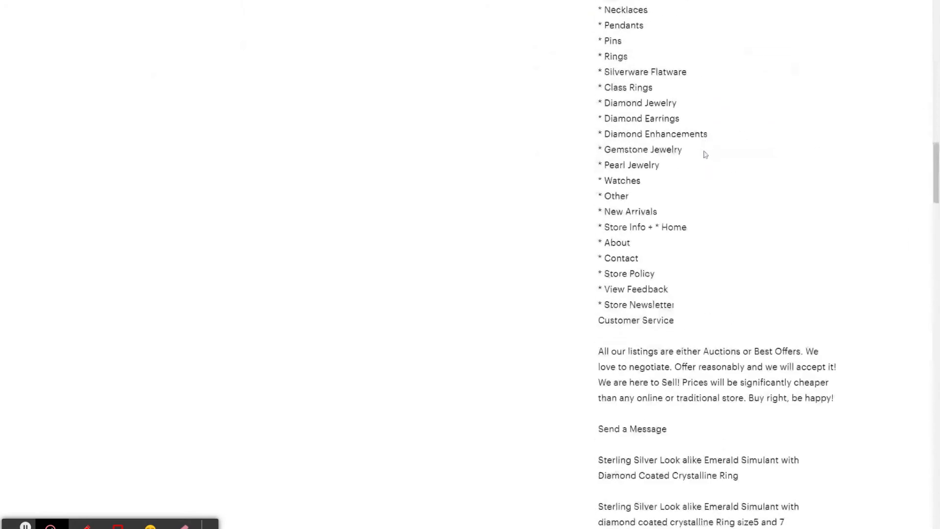
{"action": "scroll", "coordinate": [705, 155], "scroll_direction": "down", "scroll_amount": 7}
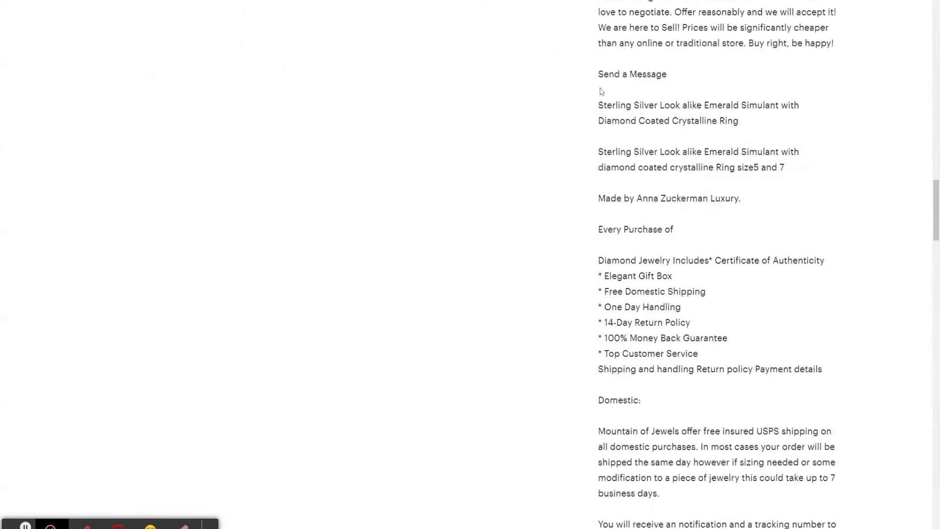
{"action": "left_click_drag", "start_coordinate": [598, 106], "coordinate": [758, 199]}
{"action": "left_click", "coordinate": [623, 109]}
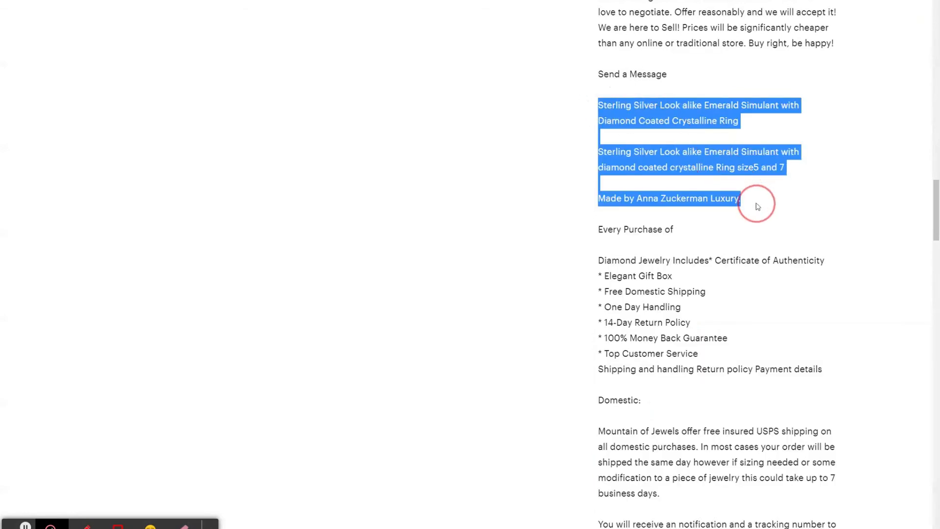
{"action": "left_click", "coordinate": [599, 75]}
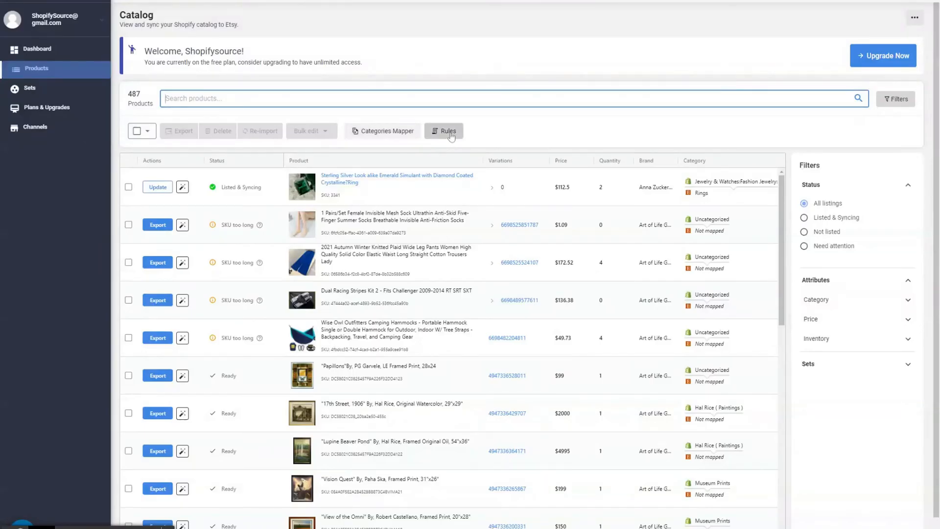
Step: Start a new description export rule in ExportYourStore with the action Select part of text
{"action": "left_click", "coordinate": [450, 135]}
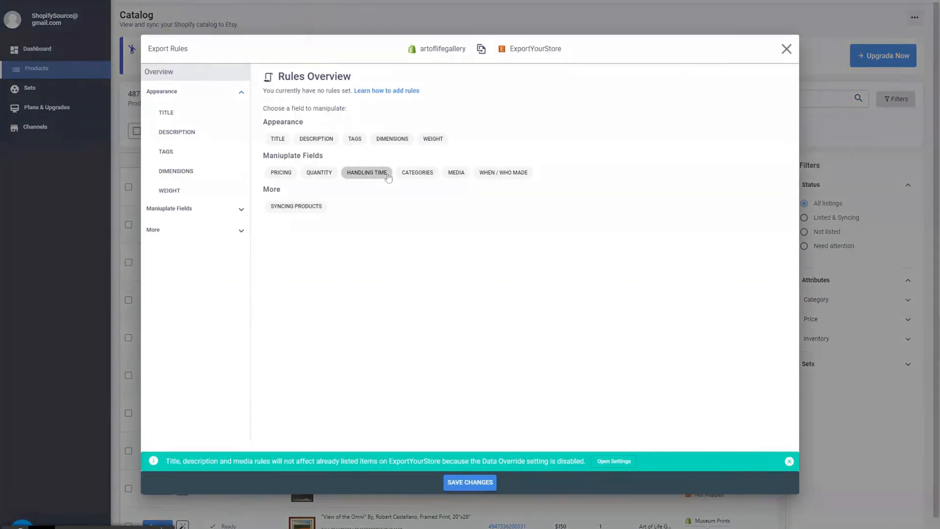
{"action": "left_click", "coordinate": [198, 140]}
{"action": "left_click", "coordinate": [337, 156]}
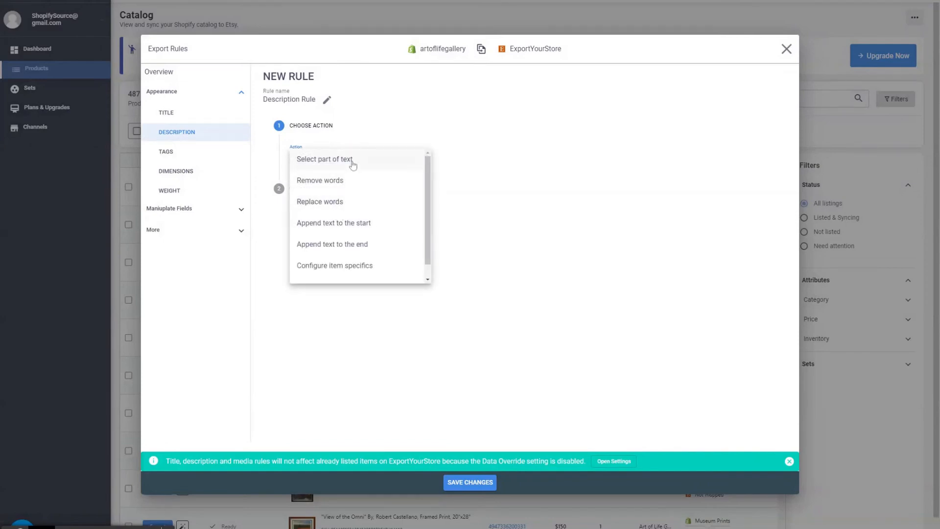
{"action": "left_click", "coordinate": [353, 161]}
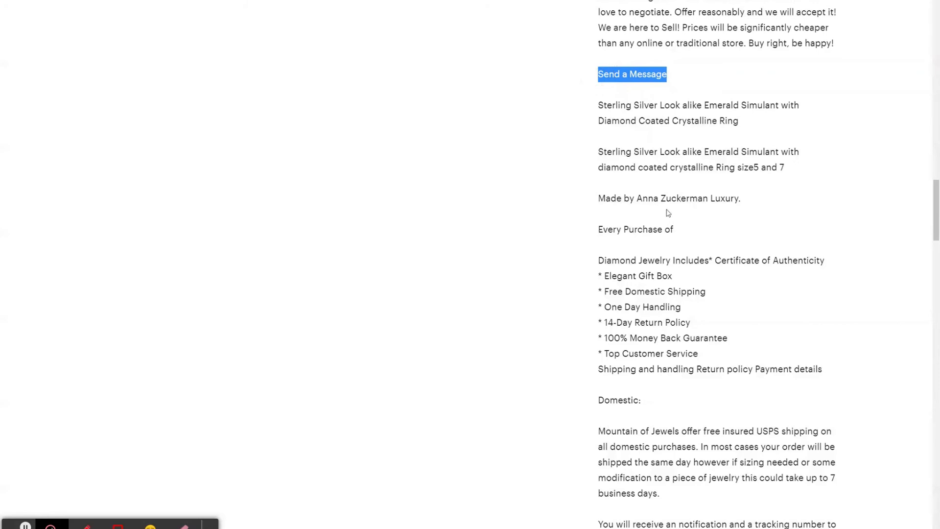
Step: Set the description rule to cut from "Send a Message" until "Every Purchase of", copying both phrases from the Etsy listing
{"action": "left_click", "coordinate": [599, 77]}
{"action": "left_click_drag", "start_coordinate": [675, 228], "coordinate": [630, 229]}
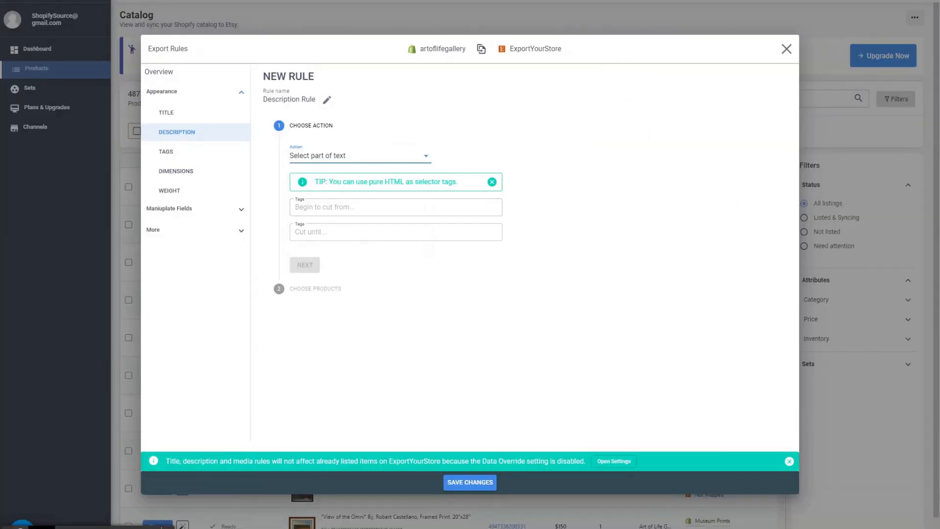
{"action": "left_click", "coordinate": [372, 207]}
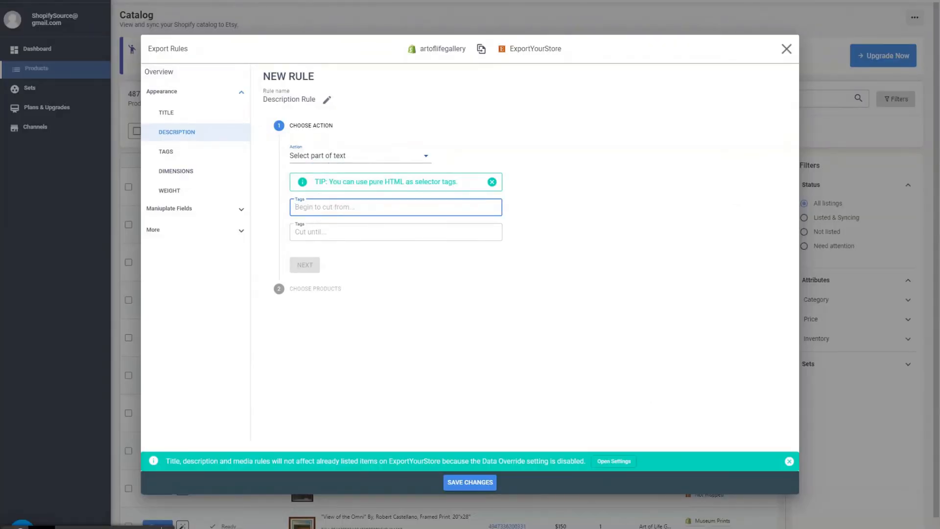
{"action": "type", "text": "Send a Message"}
{"action": "key", "text": "Return"}
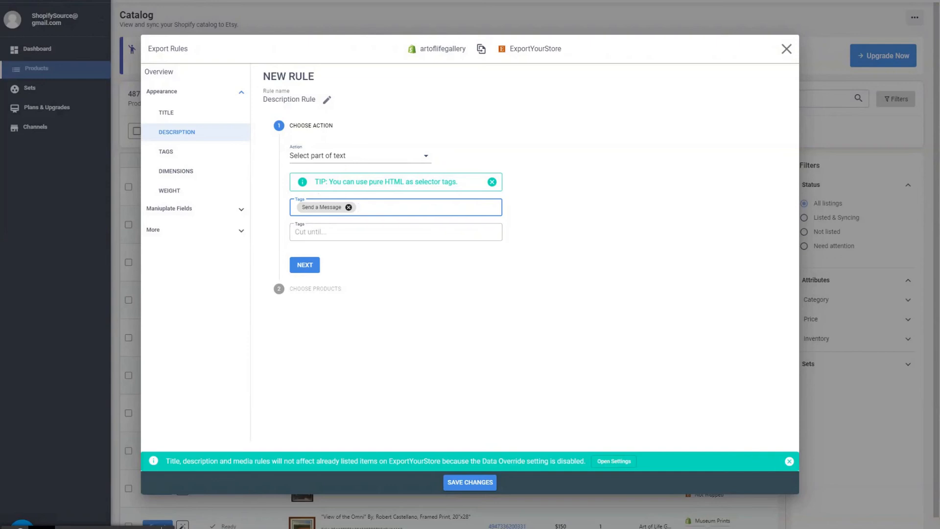
{"action": "left_click", "coordinate": [421, 232]}
{"action": "type", "text": "Every Purchase of"}
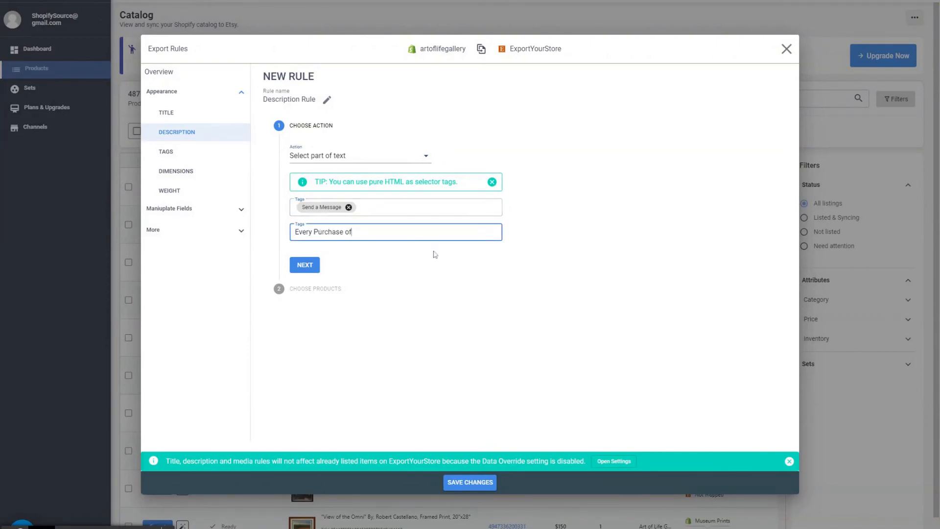
{"action": "key", "text": "Return"}
{"action": "left_click", "coordinate": [308, 266]}
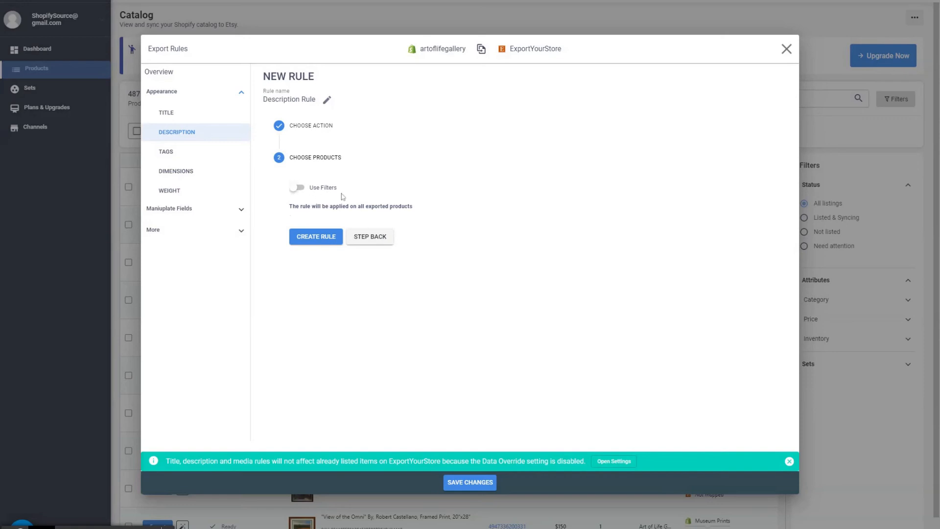
{"action": "left_click", "coordinate": [297, 187]}
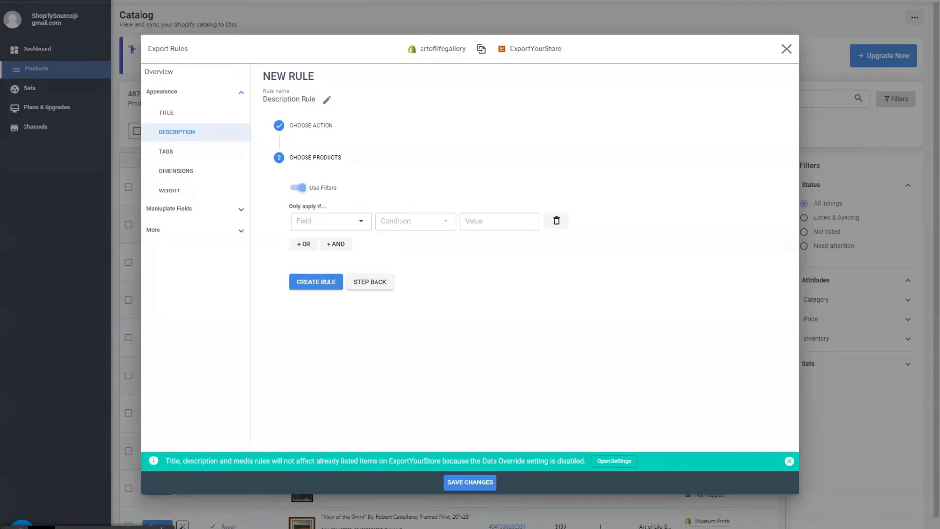
{"action": "left_click", "coordinate": [360, 219]}
{"action": "left_click", "coordinate": [416, 225]}
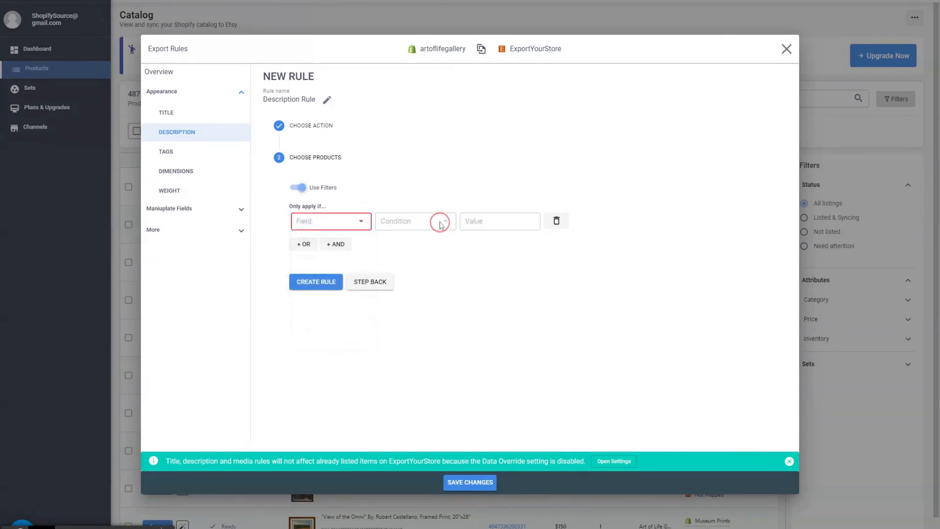
{"action": "left_click", "coordinate": [297, 187]}
Step: Create the description rule for all exported products and save the export rule changes
{"action": "left_click", "coordinate": [305, 234]}
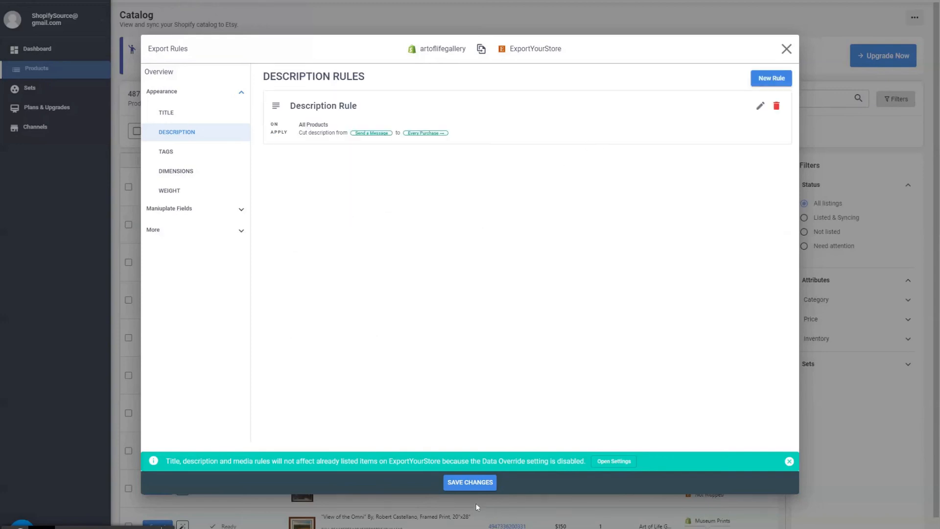
{"action": "left_click", "coordinate": [472, 484]}
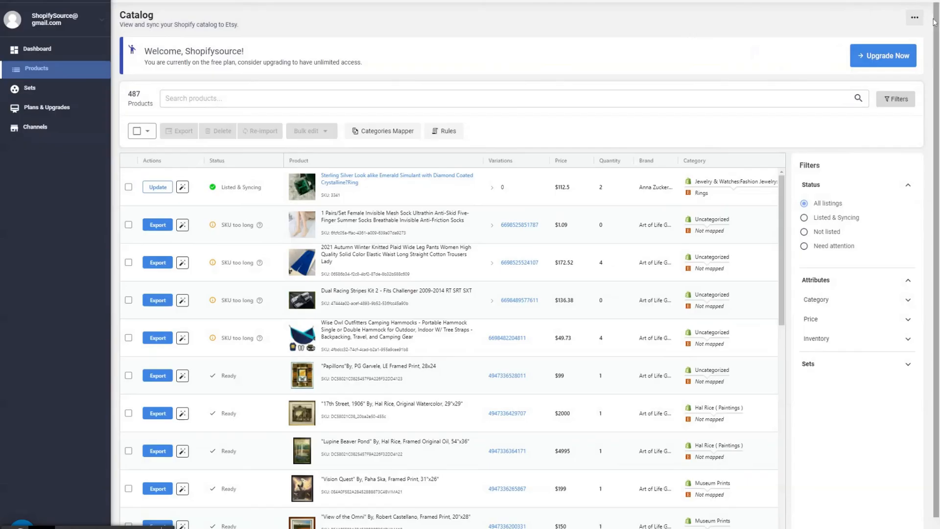
Step: Enable overriding Etsy product data on Shopify updates in the sync settings, save, and update the ring's listing
{"action": "left_click", "coordinate": [913, 18]}
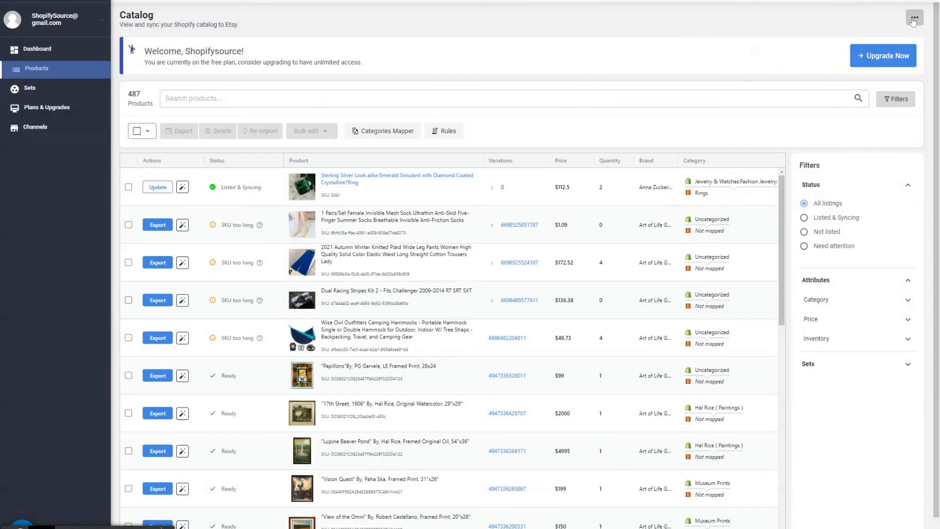
{"action": "left_click", "coordinate": [913, 19]}
{"action": "left_click", "coordinate": [913, 20]}
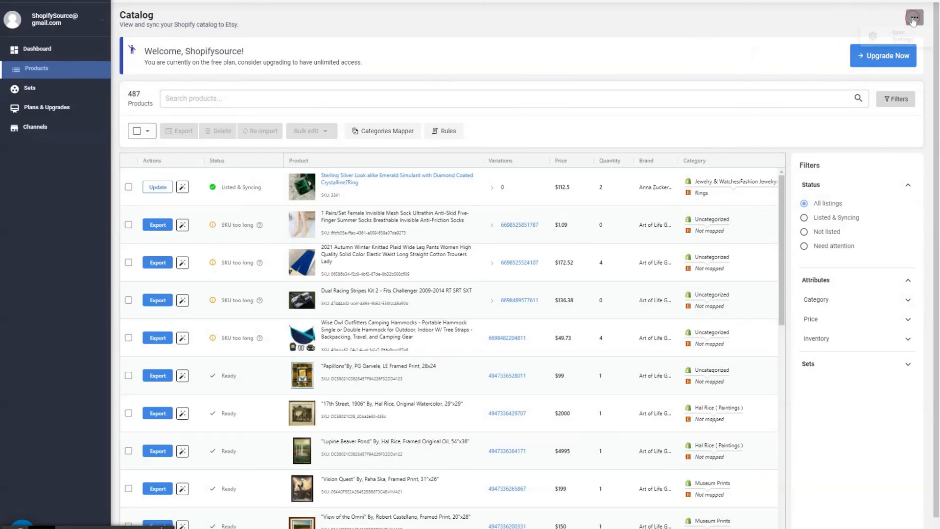
{"action": "left_click", "coordinate": [914, 21]}
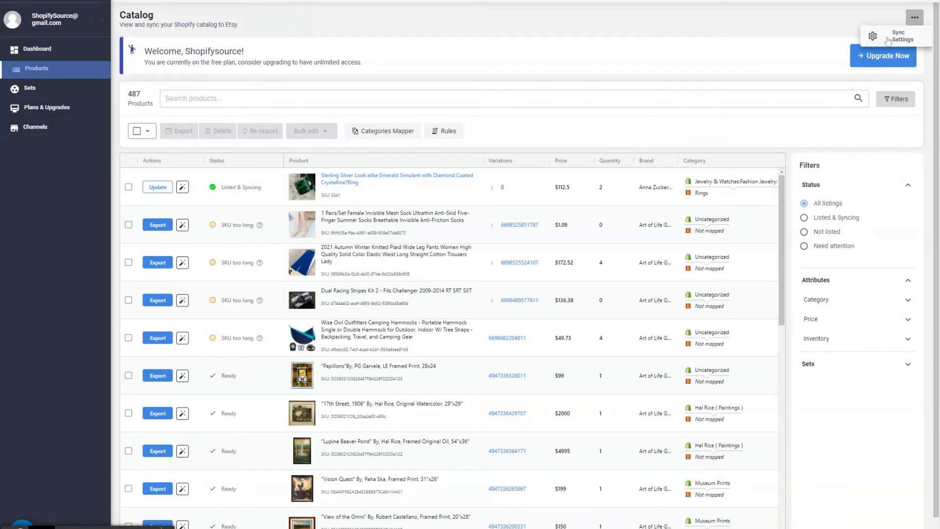
{"action": "left_click", "coordinate": [881, 41]}
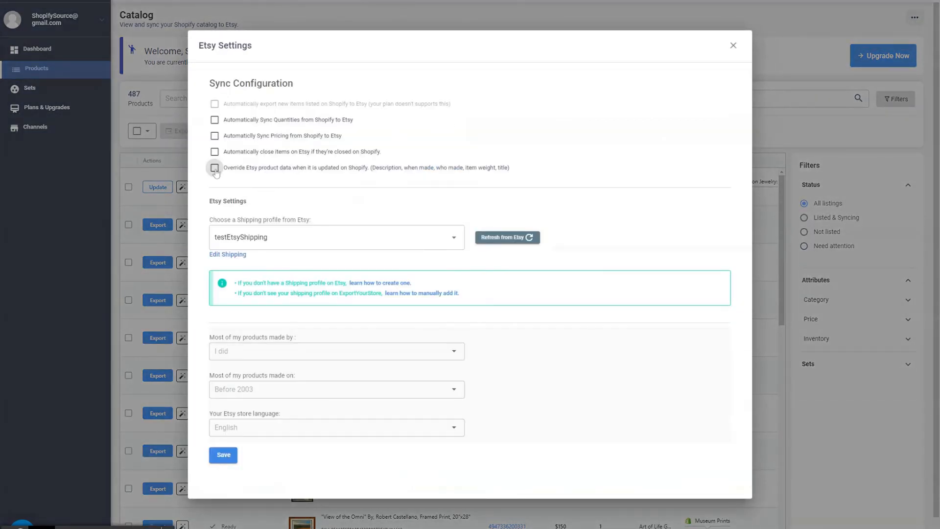
{"action": "left_click", "coordinate": [215, 168]}
{"action": "left_click", "coordinate": [224, 455]}
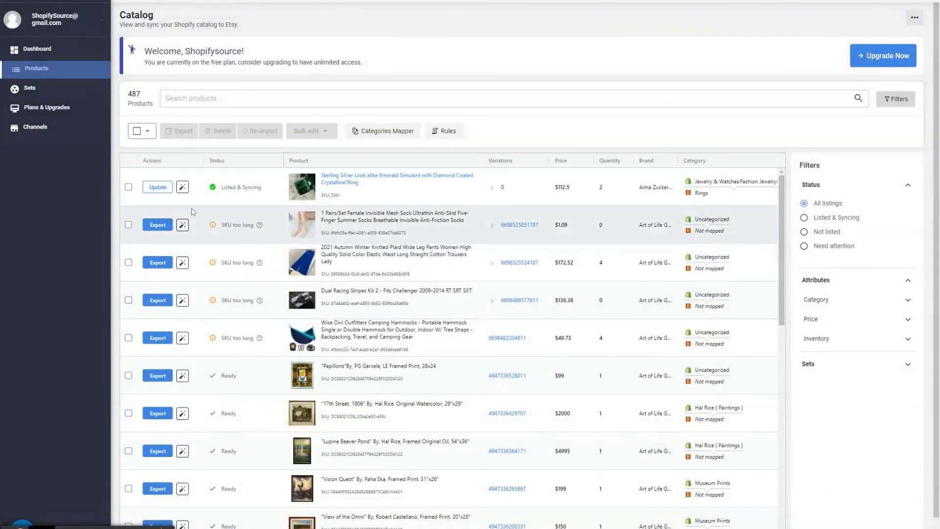
{"action": "left_click", "coordinate": [155, 190]}
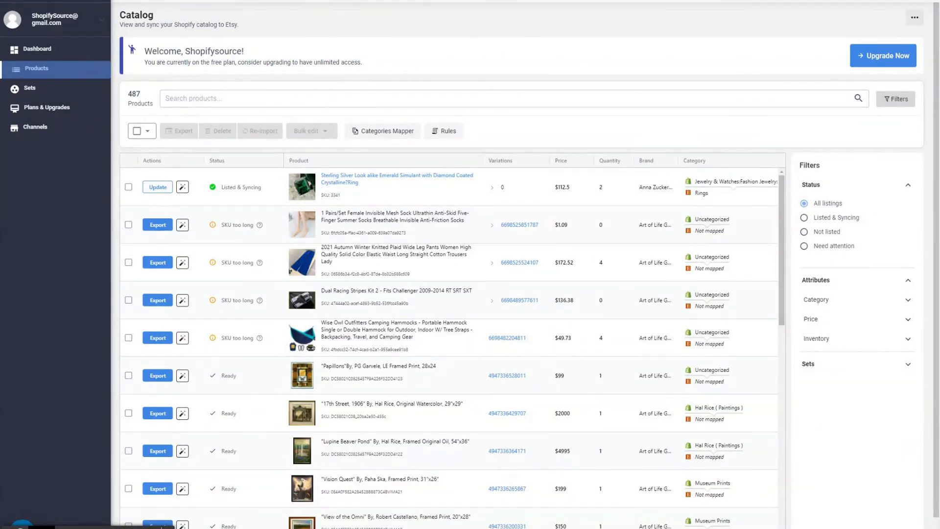
Step: Open the ring's updated Etsy listing and review its size options and description
{"action": "left_click", "coordinate": [362, 175]}
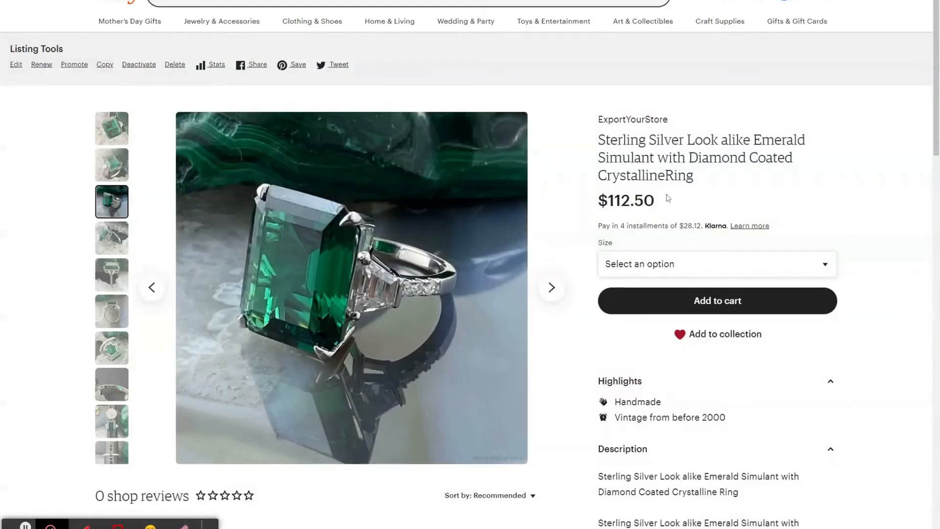
{"action": "left_click", "coordinate": [671, 264]}
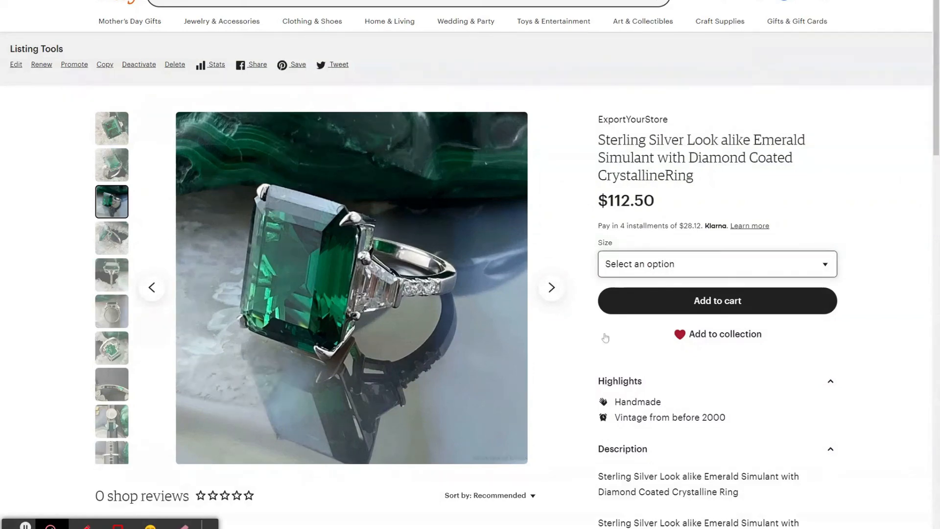
{"action": "scroll", "coordinate": [665, 362], "scroll_direction": "down", "scroll_amount": 3}
{"action": "scroll", "coordinate": [667, 329], "scroll_direction": "down", "scroll_amount": 2}
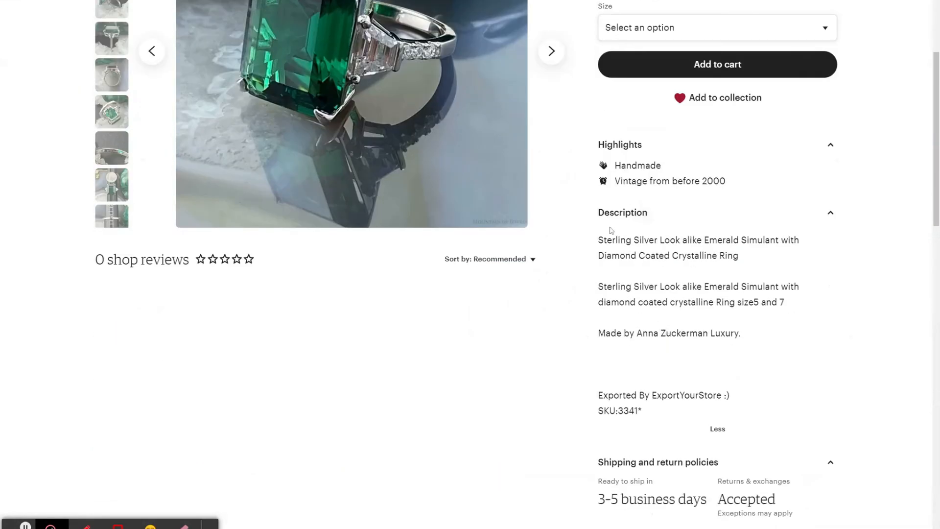
{"action": "left_click_drag", "start_coordinate": [599, 238], "coordinate": [692, 422]}
{"action": "left_click", "coordinate": [742, 398]}
{"action": "scroll", "coordinate": [778, 258], "scroll_direction": "up", "scroll_amount": 5}
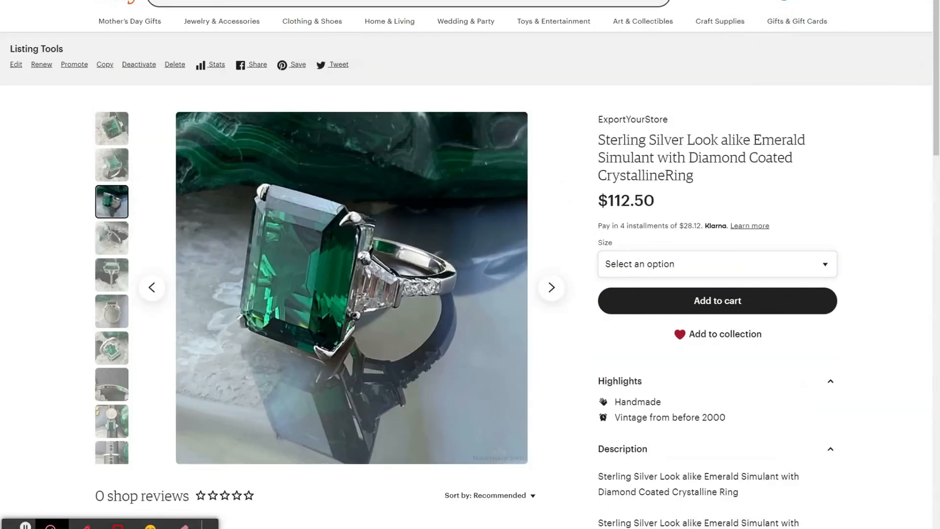